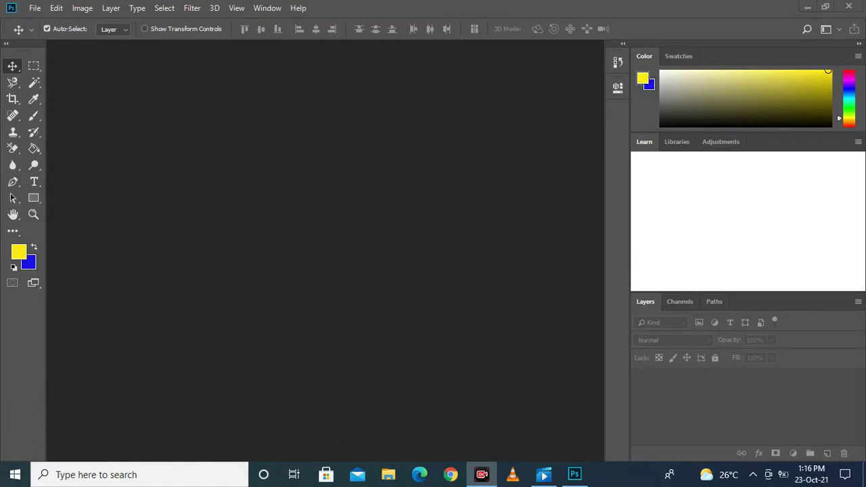
Step: Create a new Photo-preset document of 2100 × 1500 pixels at 300 ppi
click(34, 8)
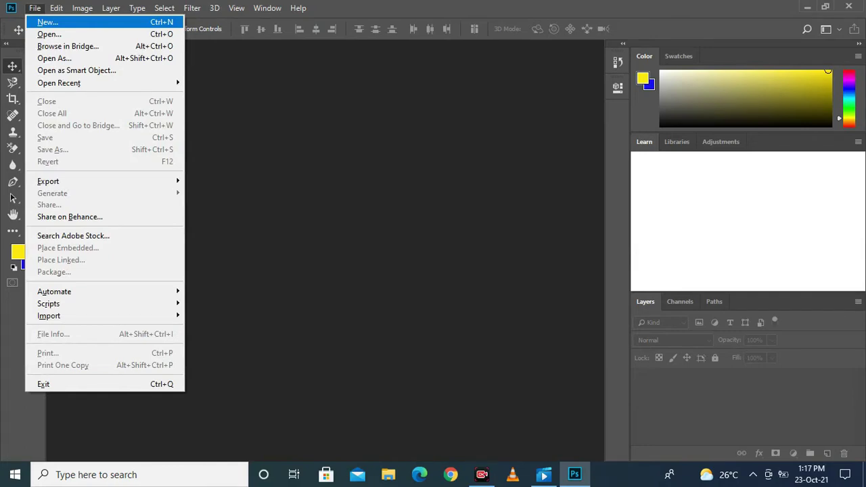
click(47, 22)
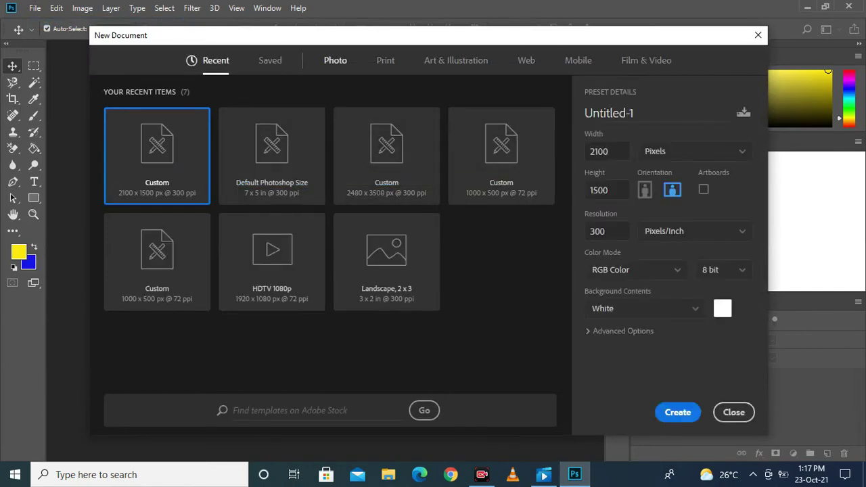
click(335, 60)
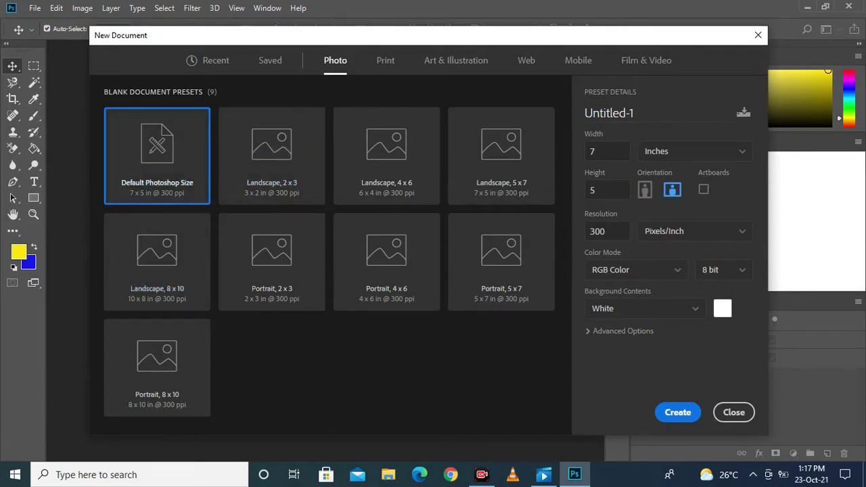
click(693, 151)
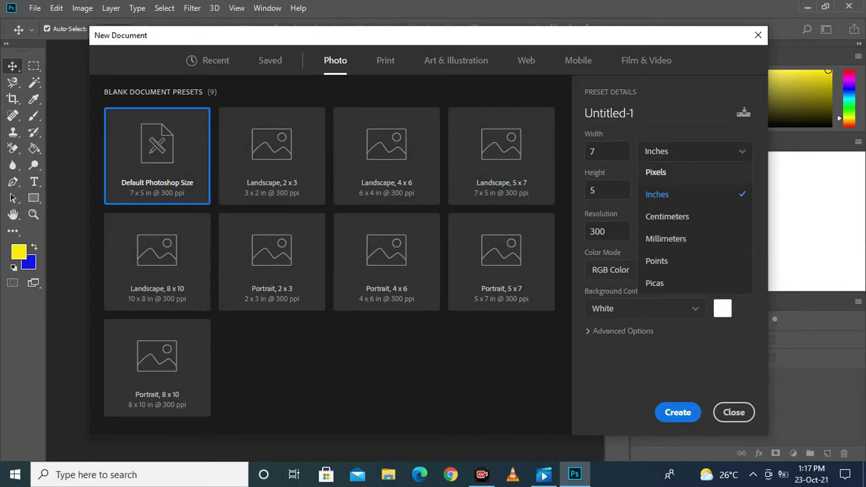
click(656, 172)
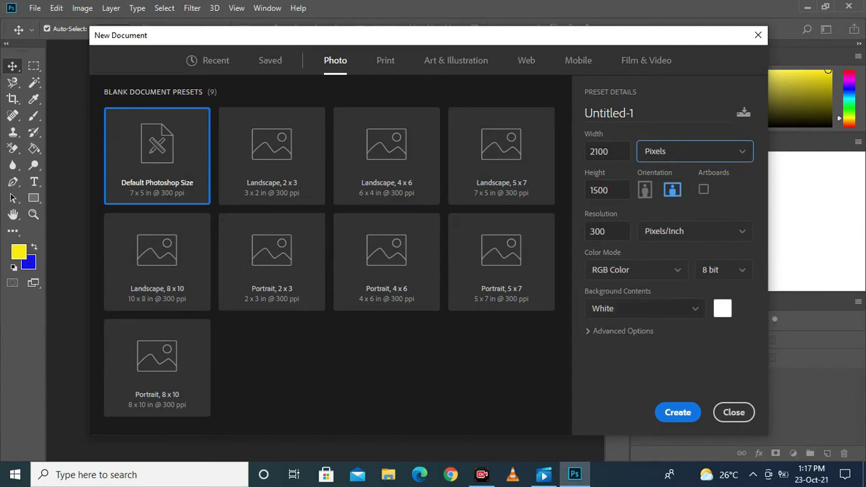
click(678, 412)
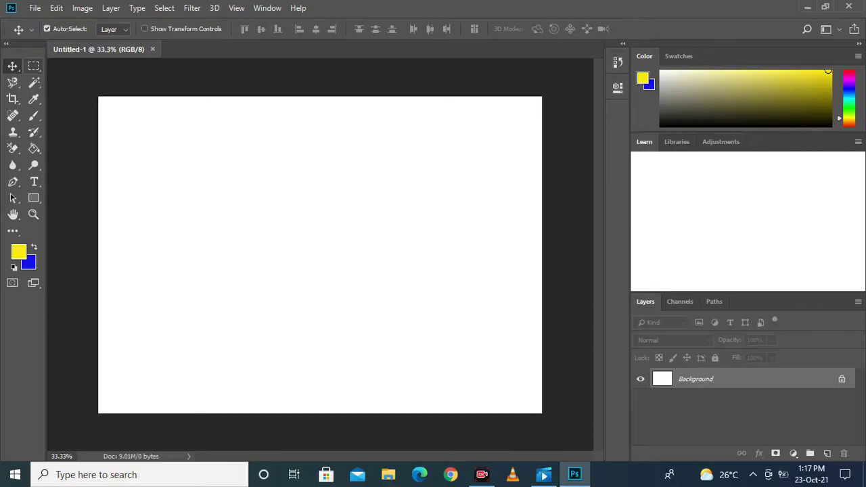
drag(205, 126, 444, 230)
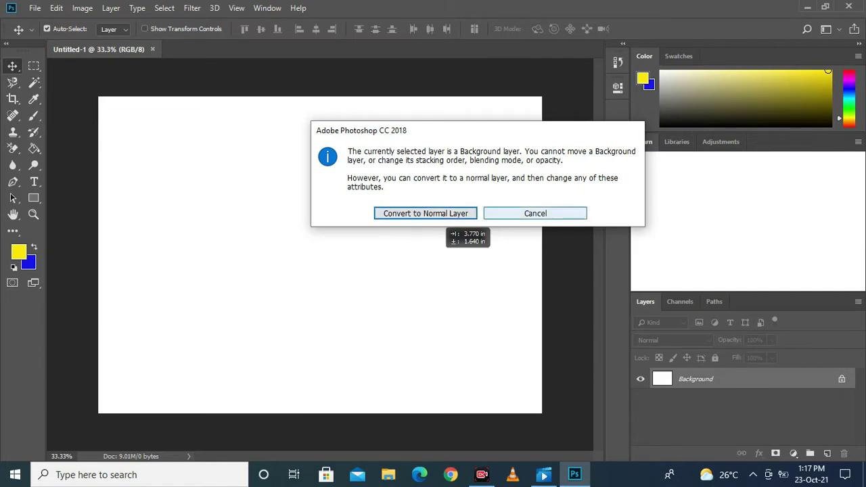
key(Escape)
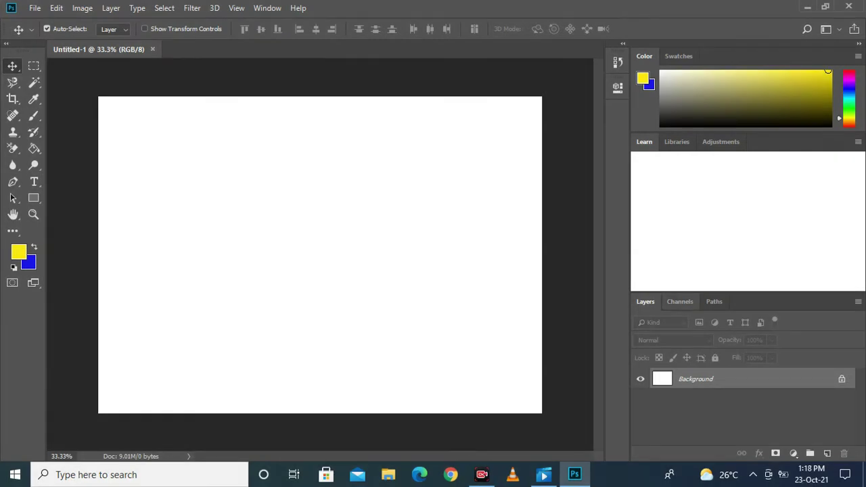
click(680, 301)
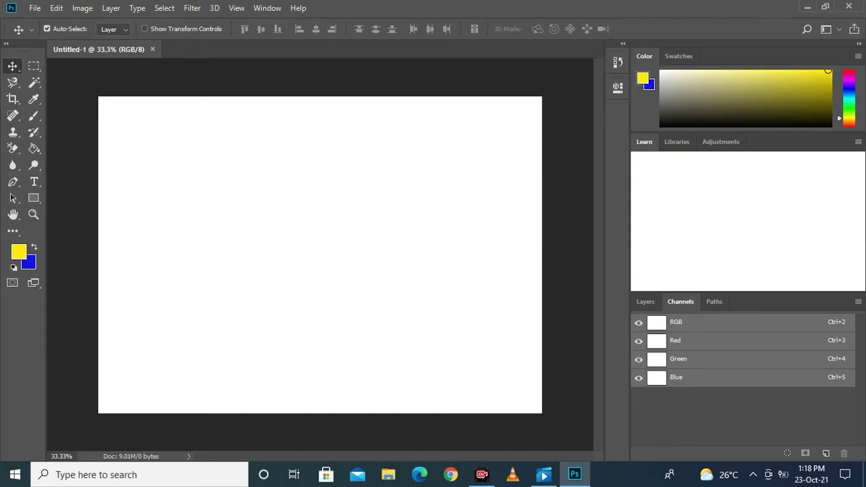
click(645, 301)
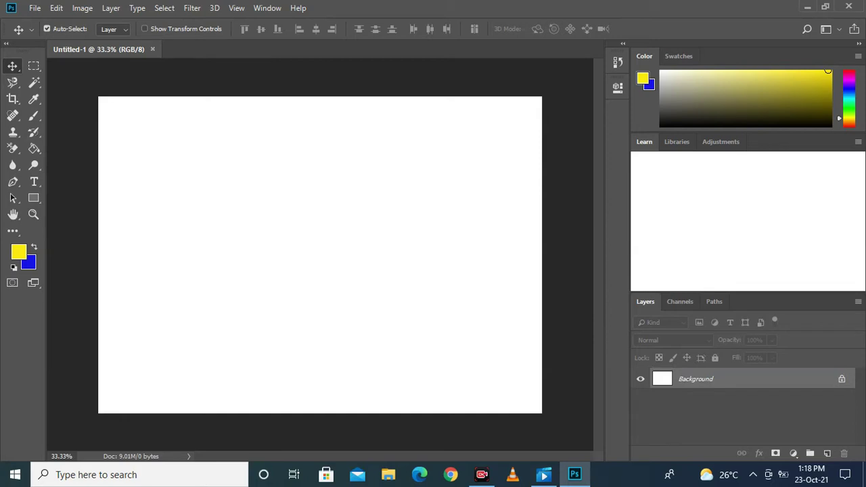
Step: Open the strawberry photo zaib-tse-KVv5IFOMY1E-unsplash.jpg from the images folder
key(alt+f)
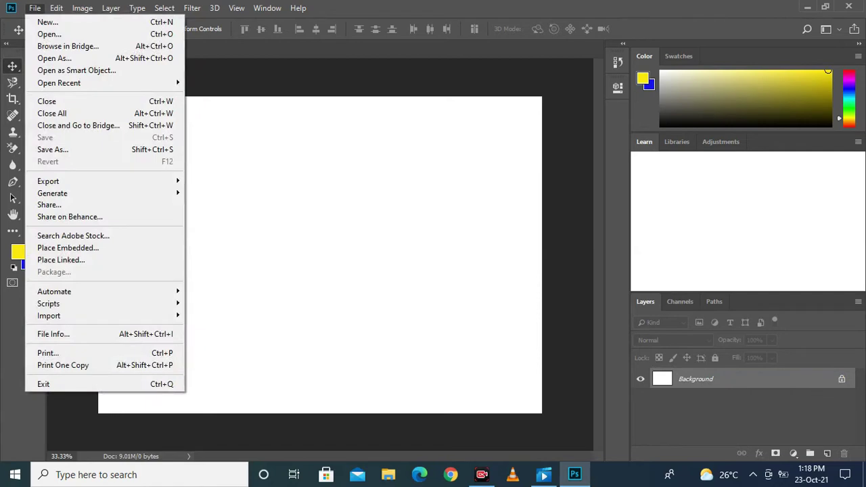
key(Down)
key(Down)
key(Up)
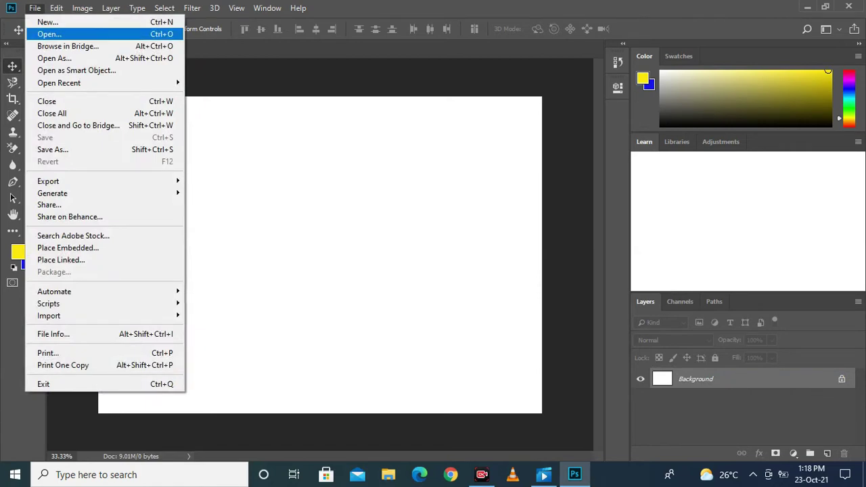
key(Return)
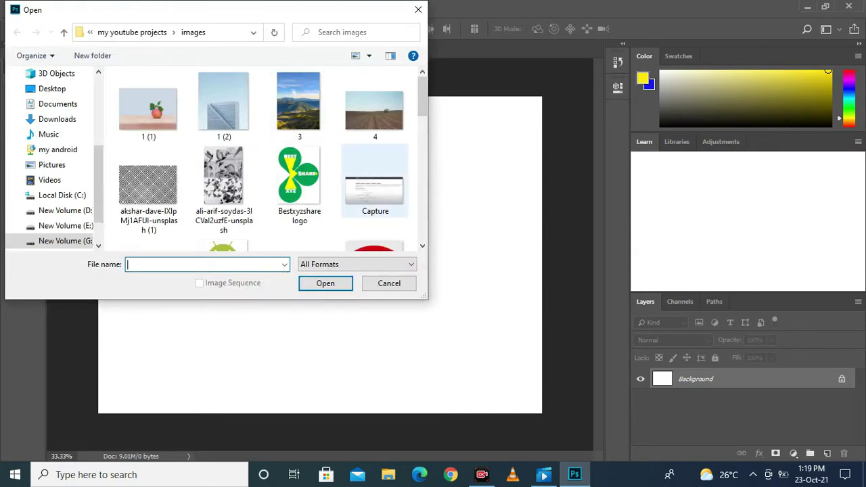
scroll(422, 101, down, 1)
scroll(270, 159, down, 3)
scroll(271, 159, down, 3)
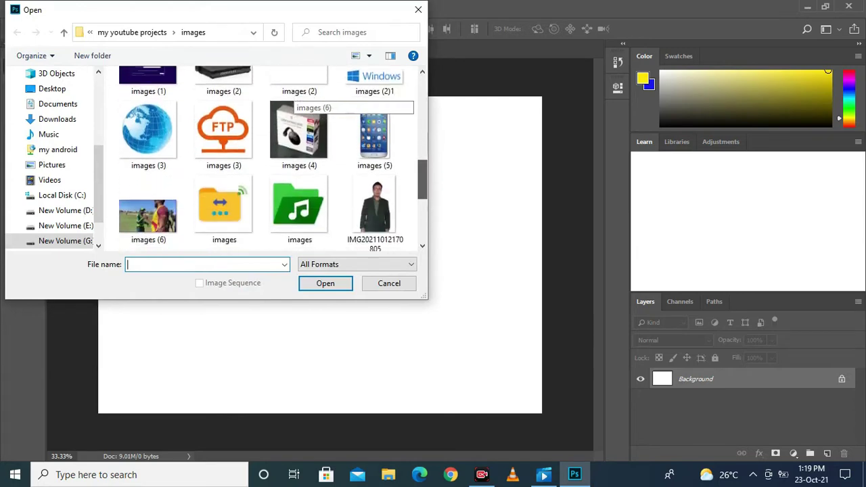
scroll(271, 159, down, 3)
key(Escape)
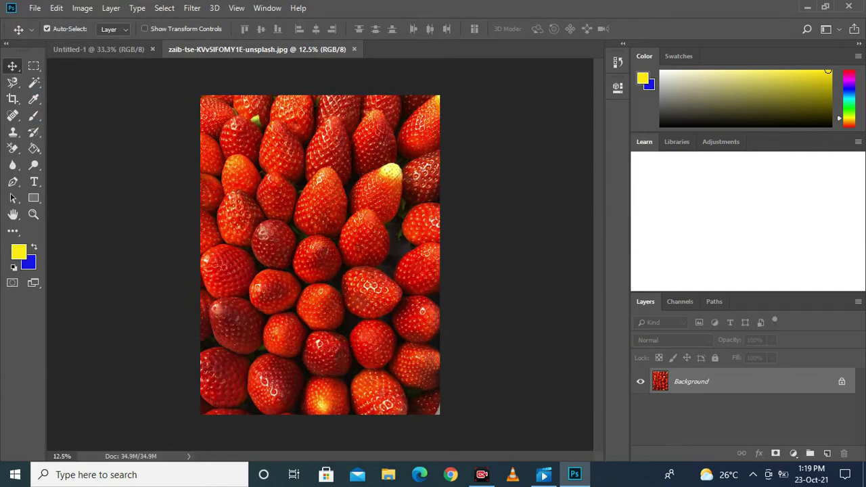
Step: Dismiss the locked-Background warning and add an empty Layer 1 above the strawberries
click(404, 230)
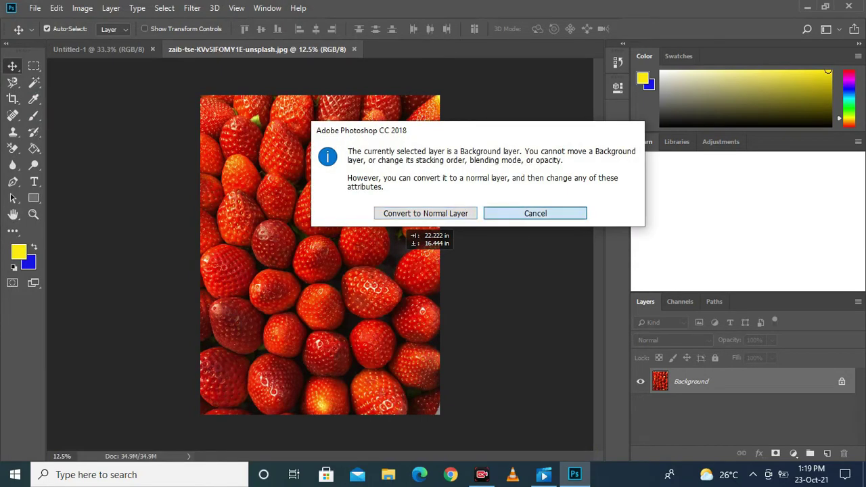
key(Escape)
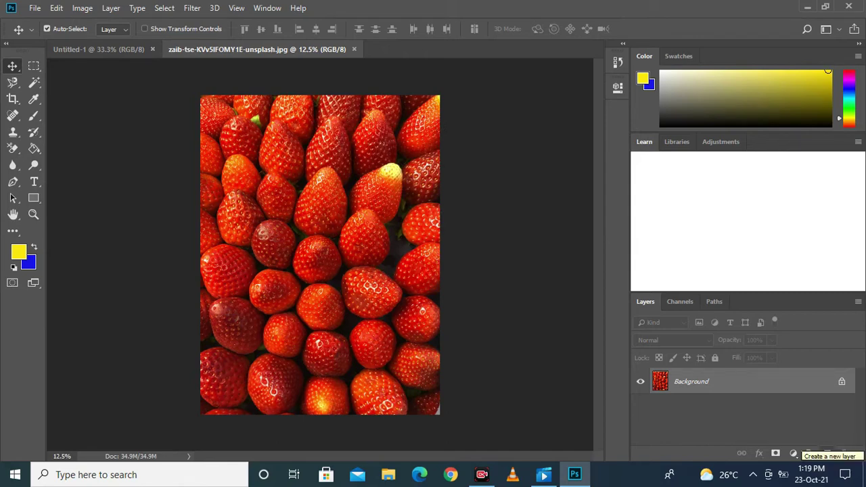
click(827, 453)
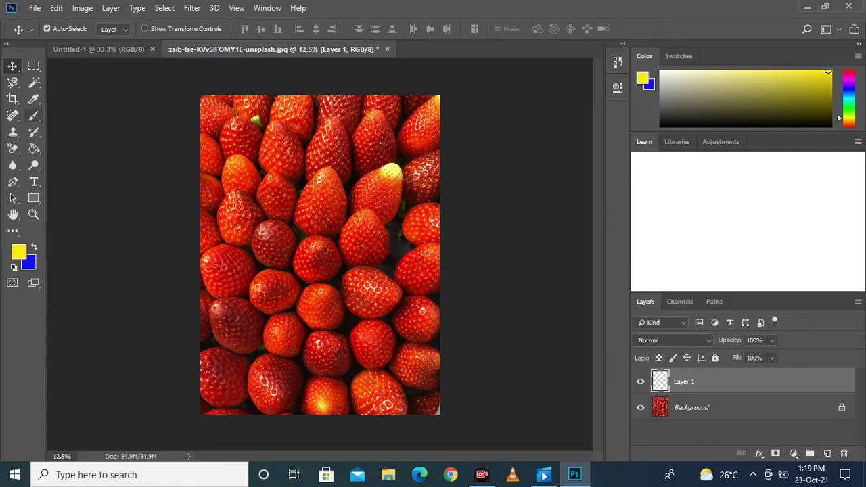
Step: Paint two yellow brush strokes across the strawberries on Layer 1
click(34, 115)
mouse_move(206, 145)
mouse_down()
mouse_move(318, 264)
mouse_move(356, 318)
mouse_up()
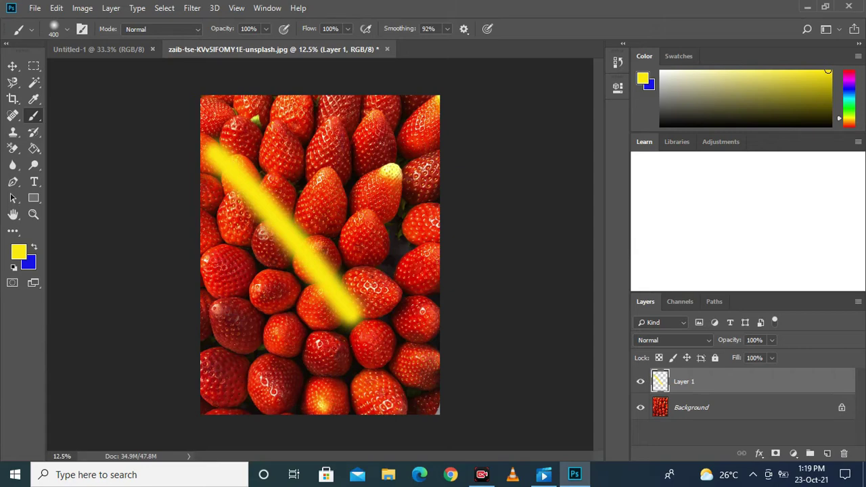
mouse_move(237, 144)
mouse_down()
mouse_move(342, 280)
mouse_move(353, 200)
mouse_move(324, 203)
mouse_up()
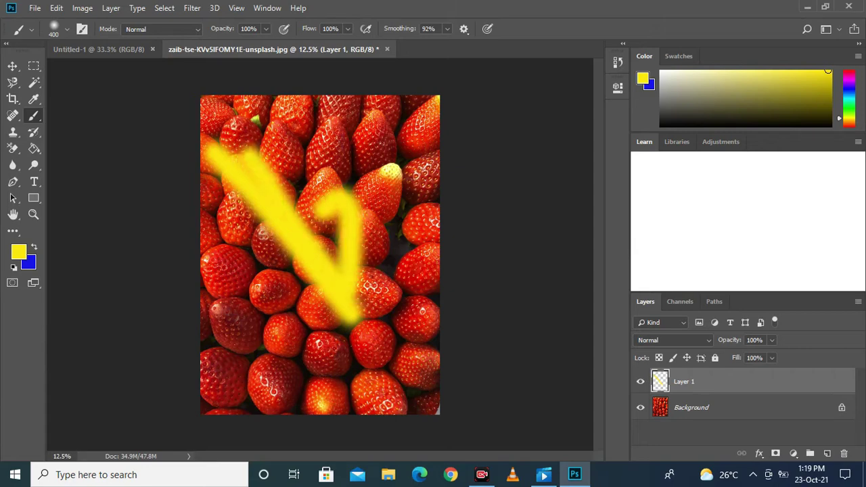
Step: Nudge the yellow strokes slightly up and right, then hide the strawberry Background
key(v)
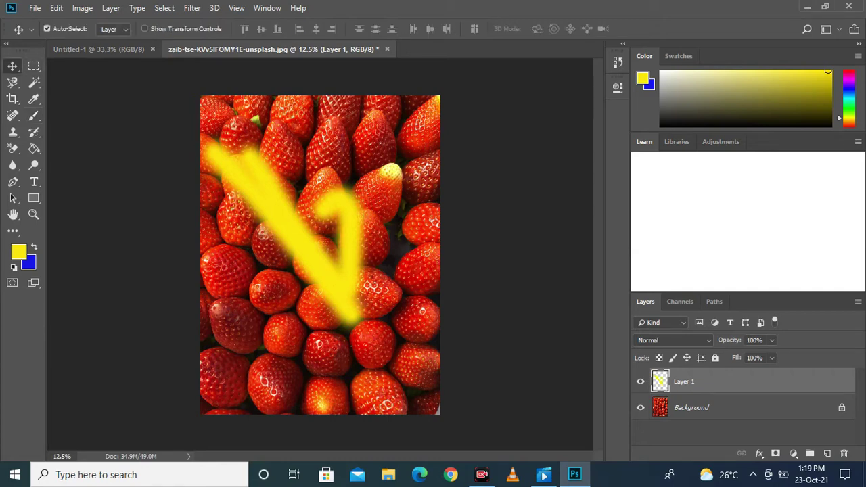
drag(295, 192, 302, 184)
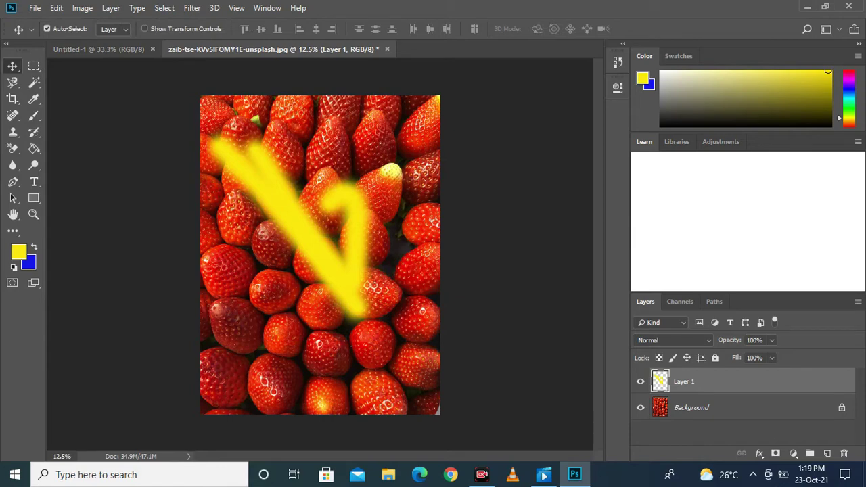
click(640, 407)
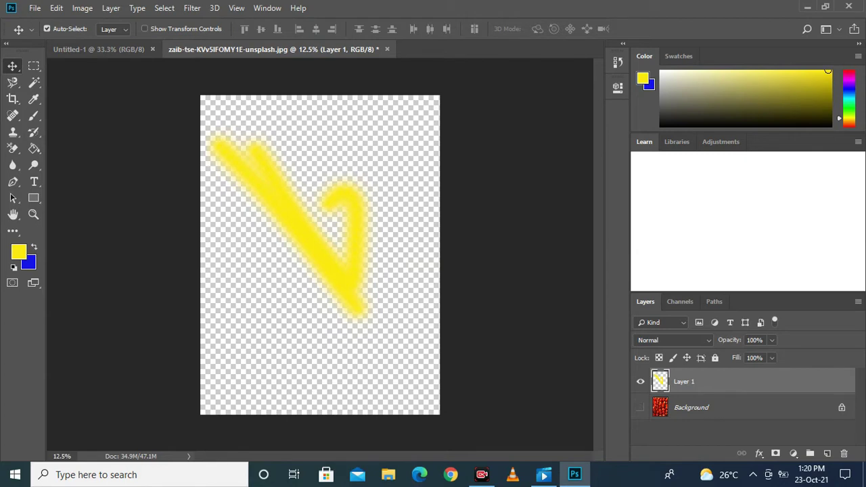
Step: Fill Layer 1 with the yellow foreground colour and convert the Background into Layer 0
key(alt+BackSpace)
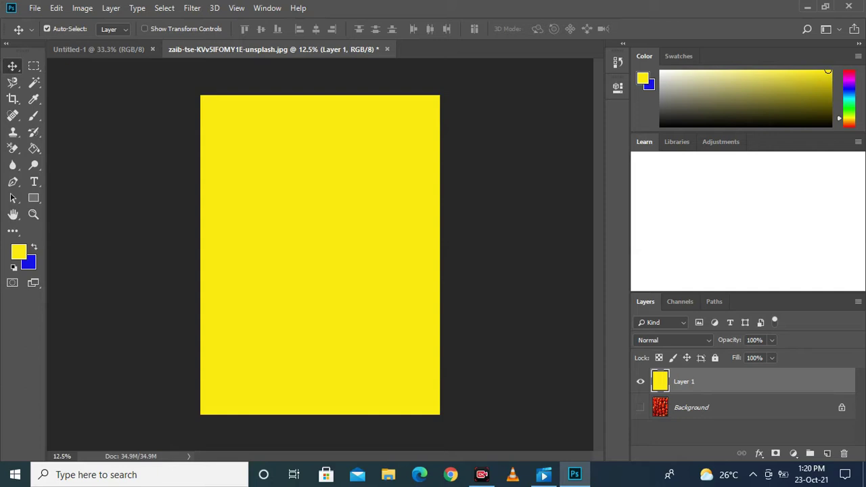
double_click(744, 407)
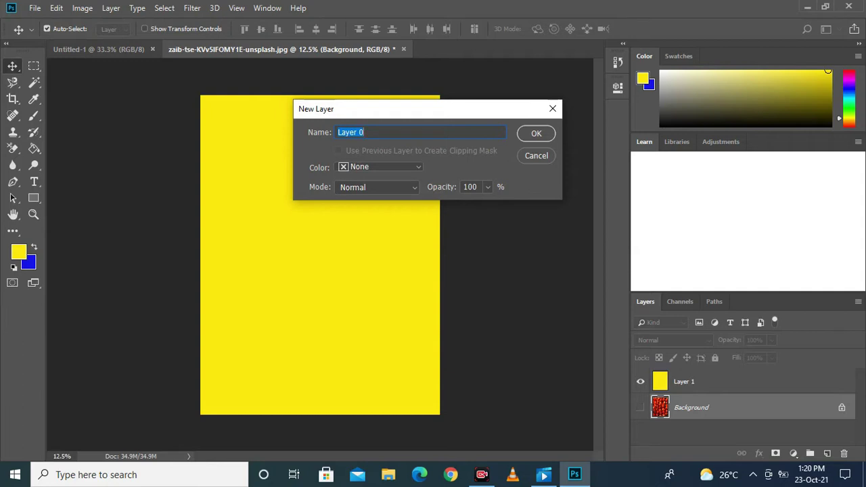
key(Return)
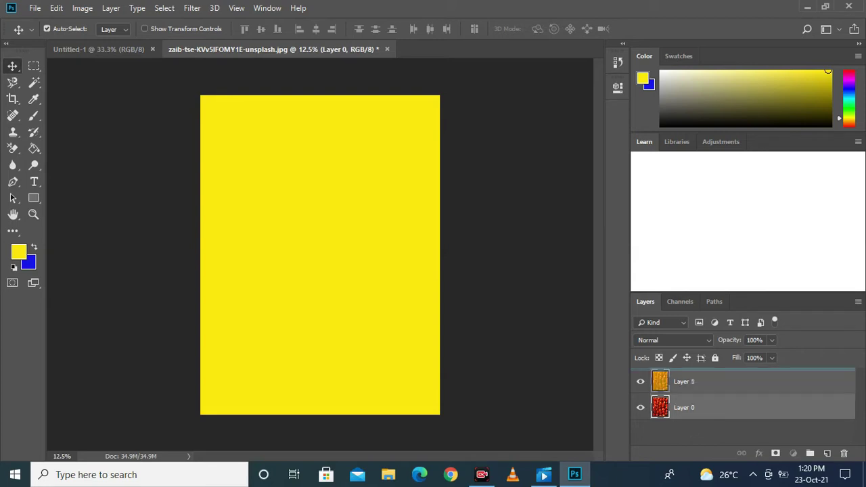
drag(683, 407, 683, 376)
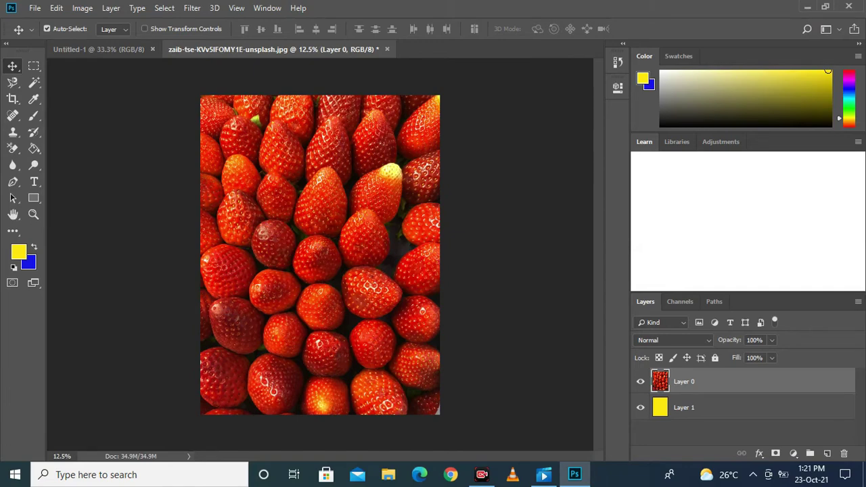
click(755, 340)
key(shift+Down)
key(shift+Down)
key(Down)
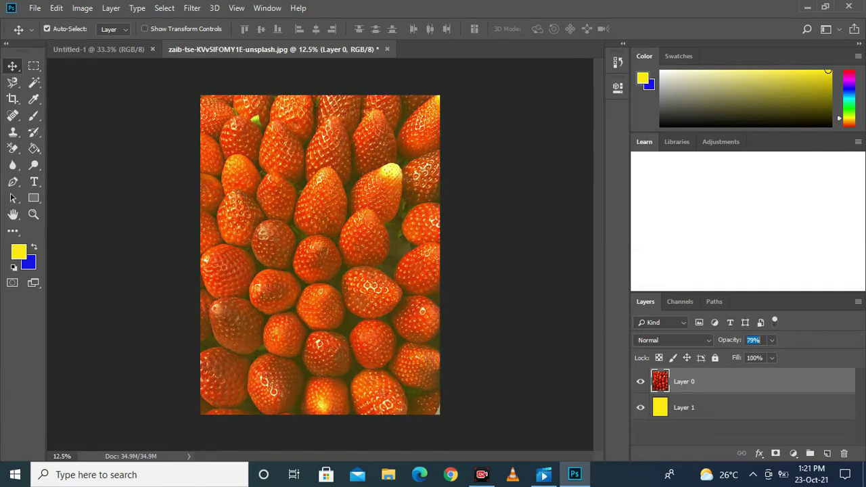
text(95)
key(Return)
text(63)
key(Return)
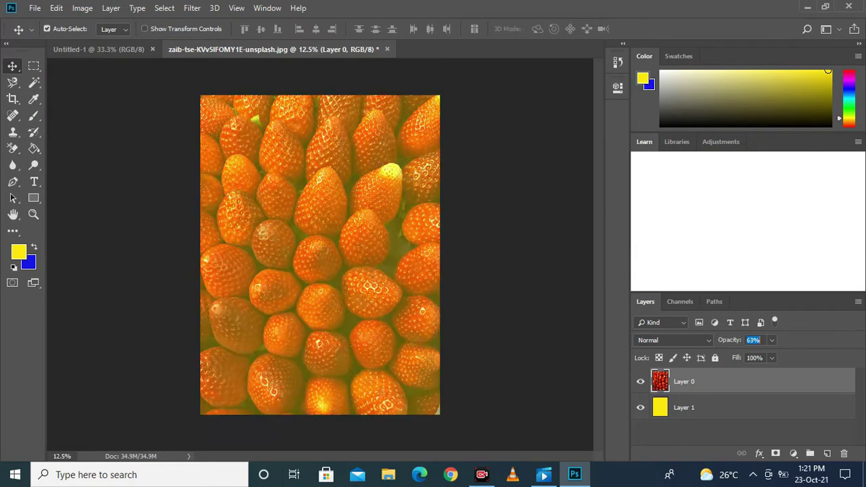
key(Return)
click(772, 339)
mouse_move(772, 355)
mouse_down()
mouse_move(736, 355)
mouse_move(792, 356)
mouse_up()
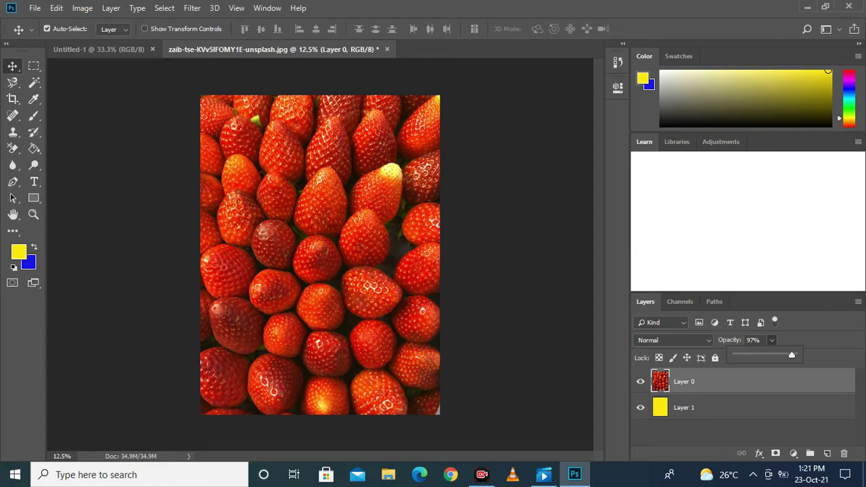
drag(792, 355, 758, 356)
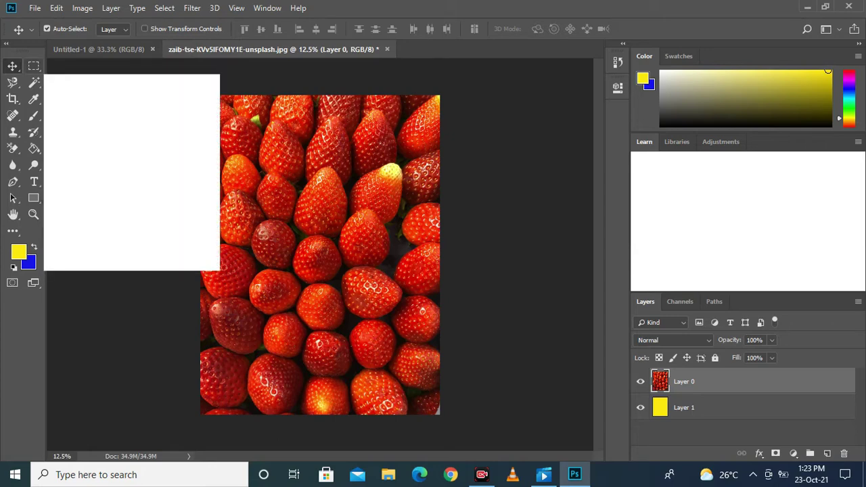
Step: Marquee-select the right part of the strawberries, clear it, and adjust the selection feather
key(m)
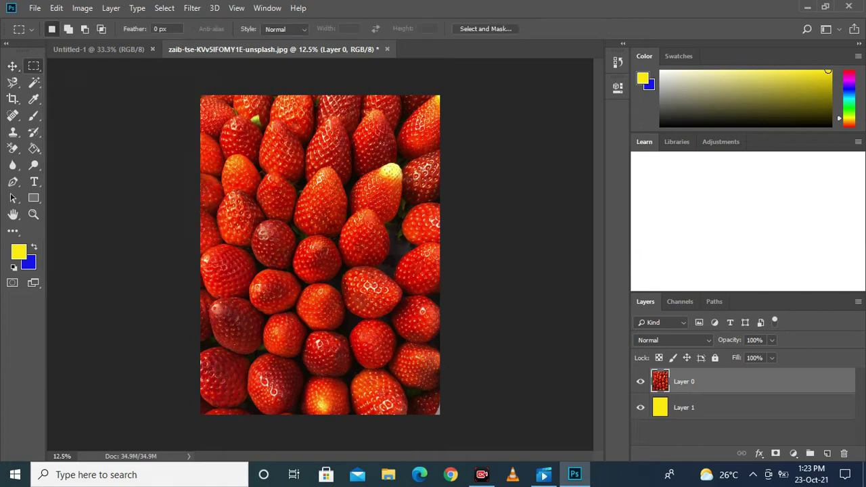
drag(326, 96, 440, 414)
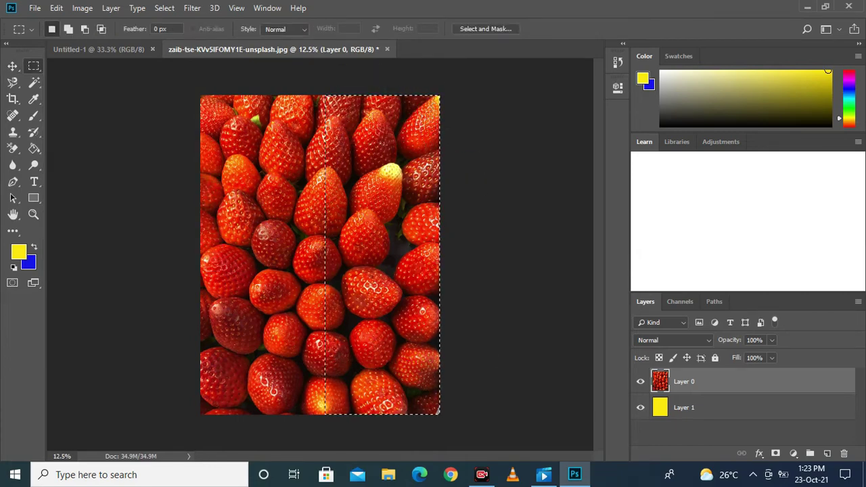
key(Delete)
click(163, 29)
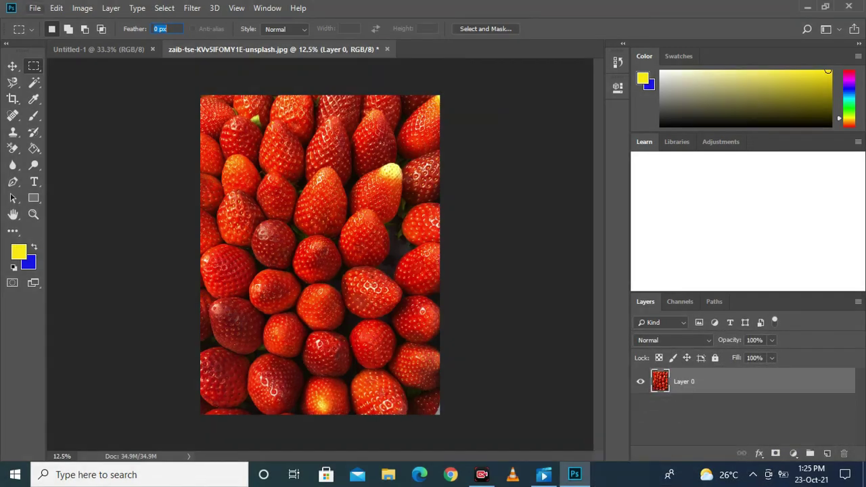
Step: Open the xiaolong-wong oranges photo from the images folder
click(34, 8)
click(49, 34)
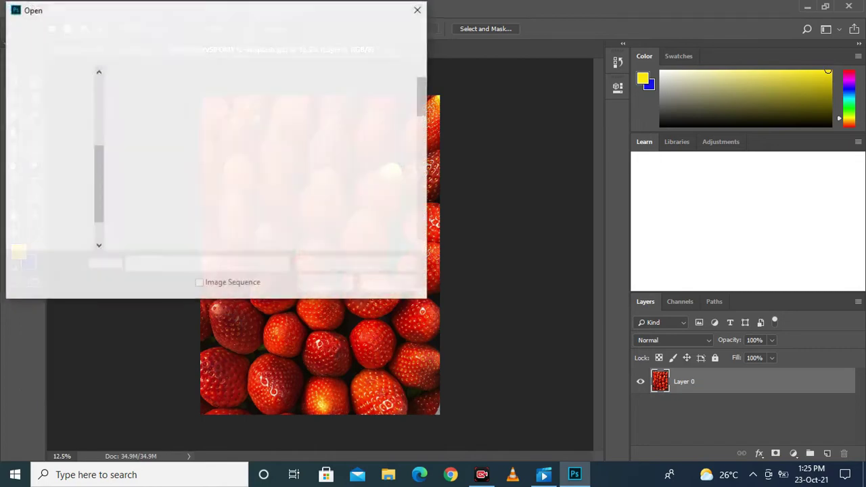
scroll(297, 95, down, 5)
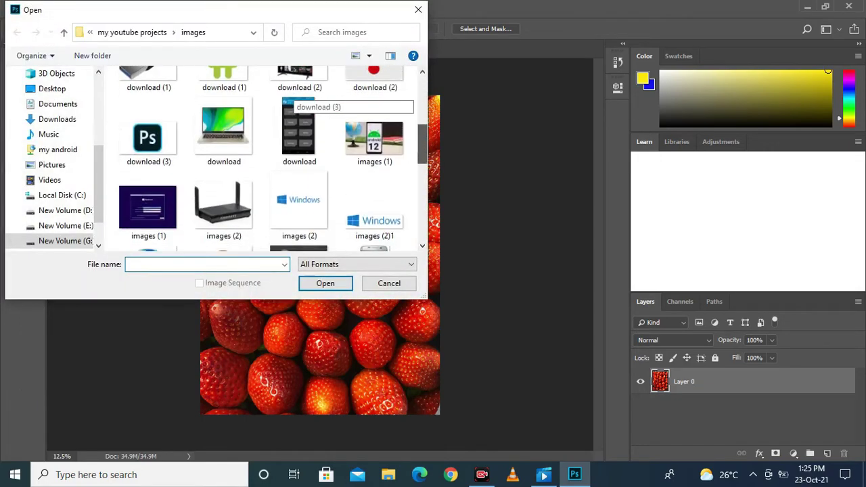
scroll(298, 95, down, 5)
scroll(297, 95, down, 2)
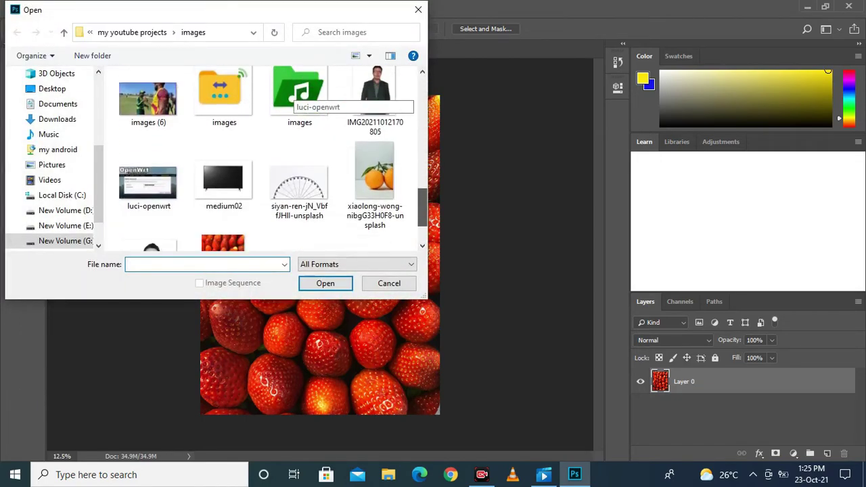
double_click(375, 176)
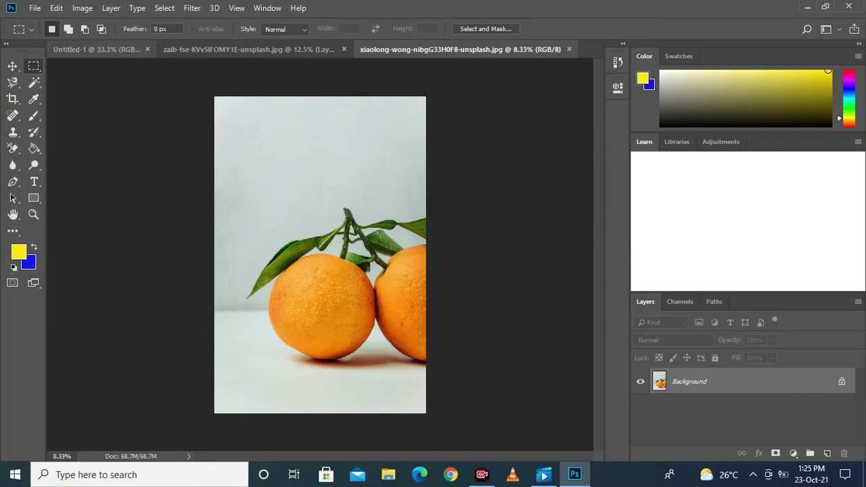
Step: Close blank Untitled-1, then select all the oranges and paste them into the strawberries document
click(98, 49)
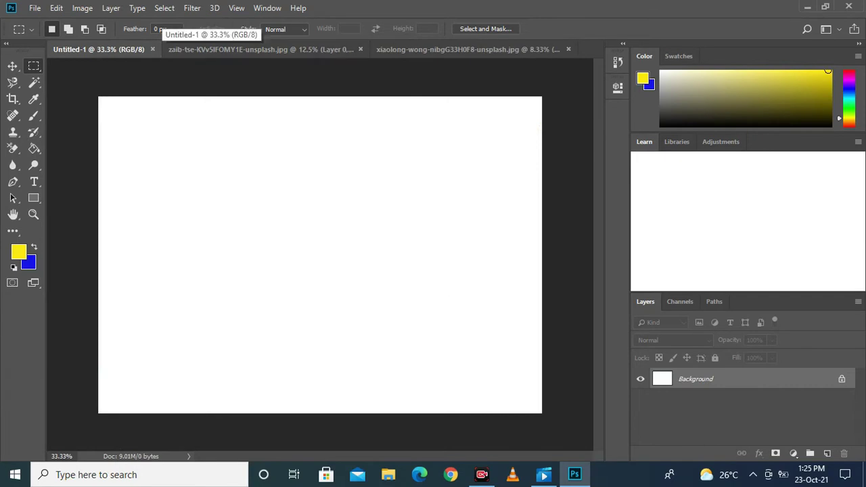
click(152, 48)
click(156, 49)
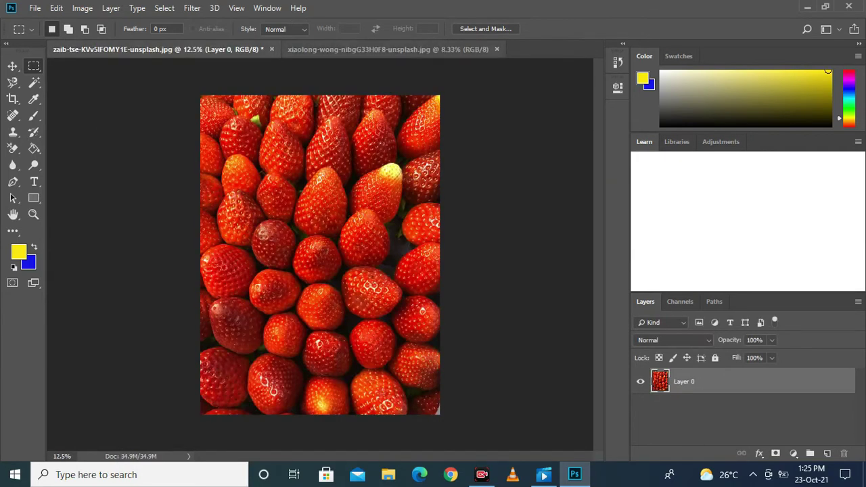
click(388, 49)
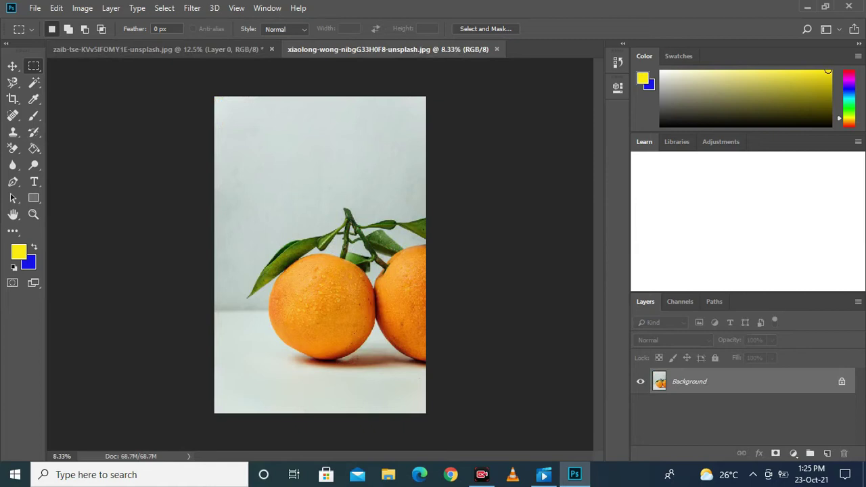
key(ctrl+a)
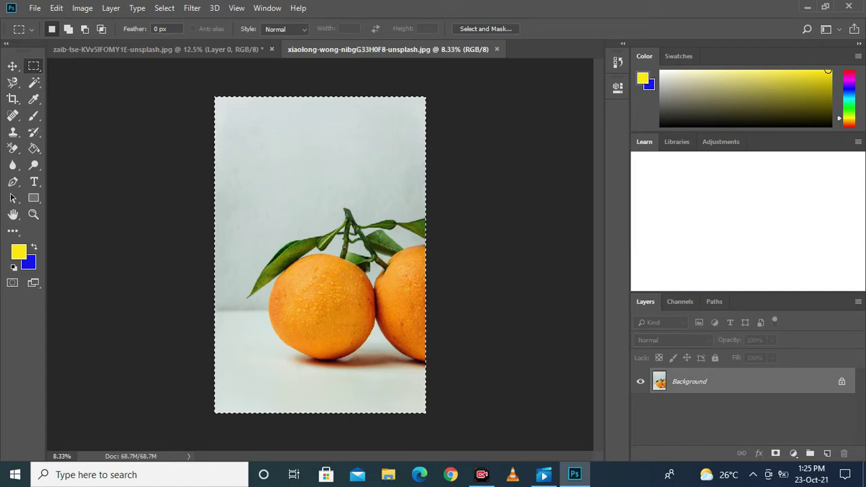
key(ctrl+Tab)
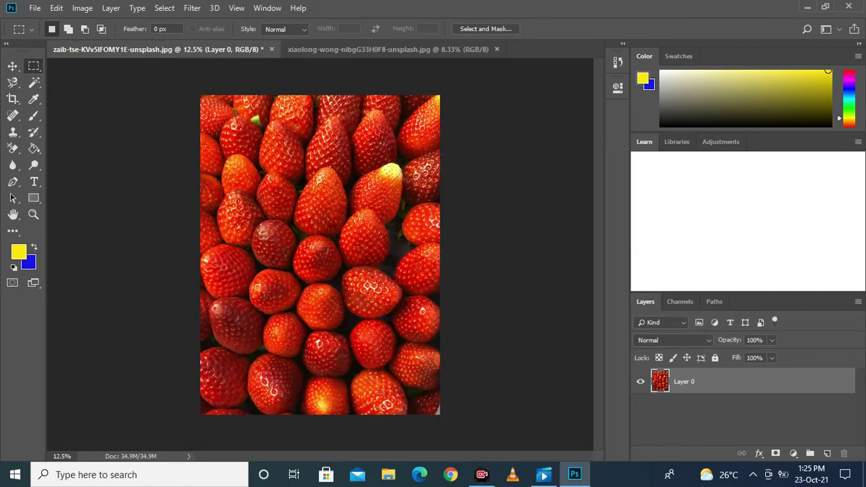
key(ctrl+v)
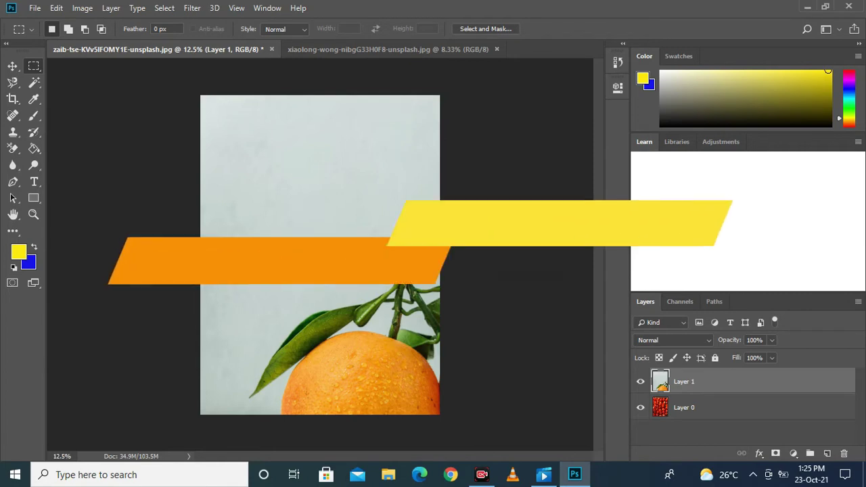
Step: Scale the oranges layer down to a 53.80% × 32.27% rectangle over the strawberries
key(ctrl+t)
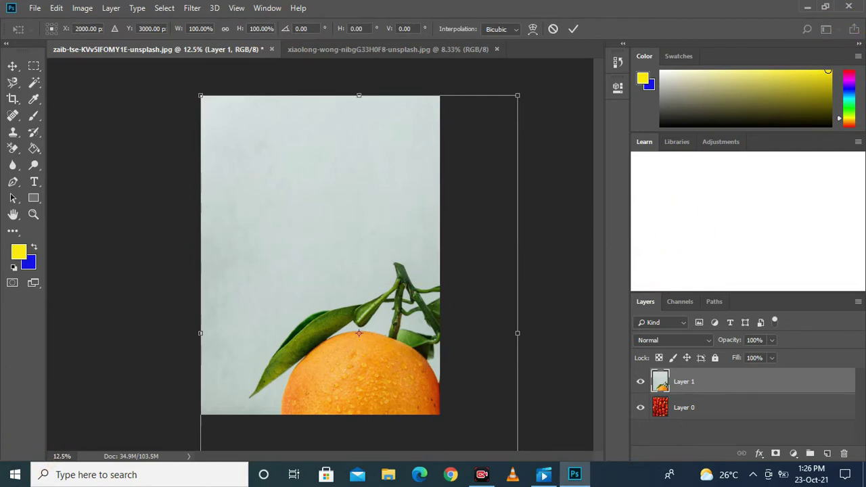
drag(517, 333, 371, 332)
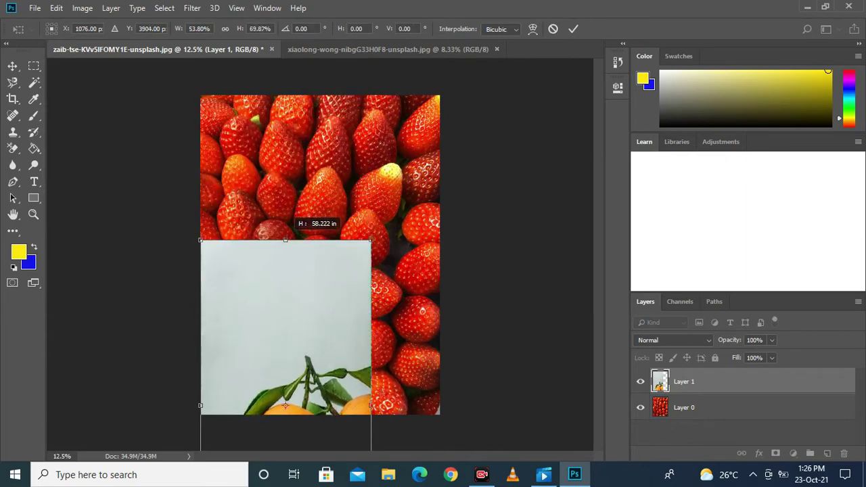
mouse_move(285, 95)
mouse_down()
mouse_move(285, 79)
mouse_move(285, 242)
mouse_move(349, 172)
mouse_move(337, 176)
mouse_up()
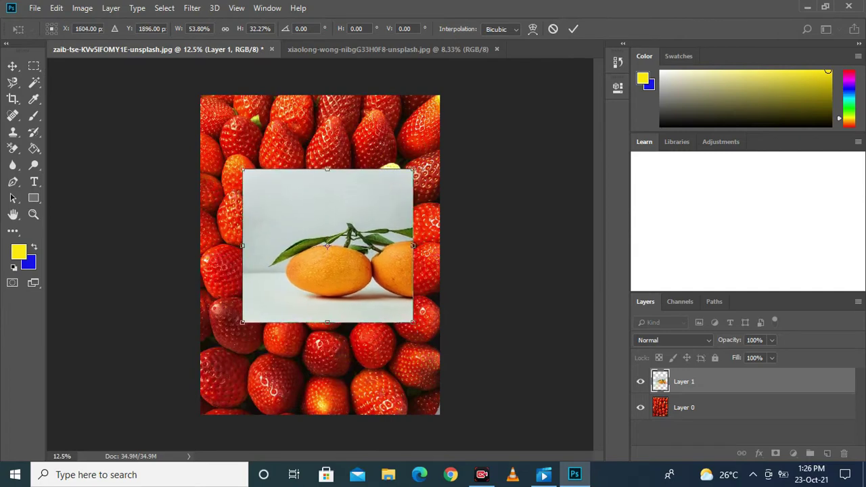
key(Return)
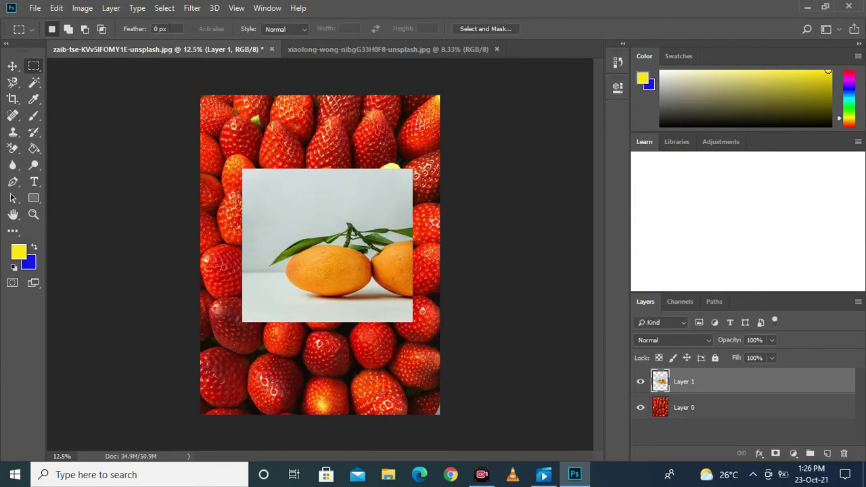
Step: Move the oranges picture slightly up and left to centre it over the strawberries
key(v)
mouse_move(307, 202)
mouse_down()
mouse_move(287, 172)
mouse_move(311, 226)
mouse_move(296, 195)
mouse_up()
drag(320, 181, 329, 181)
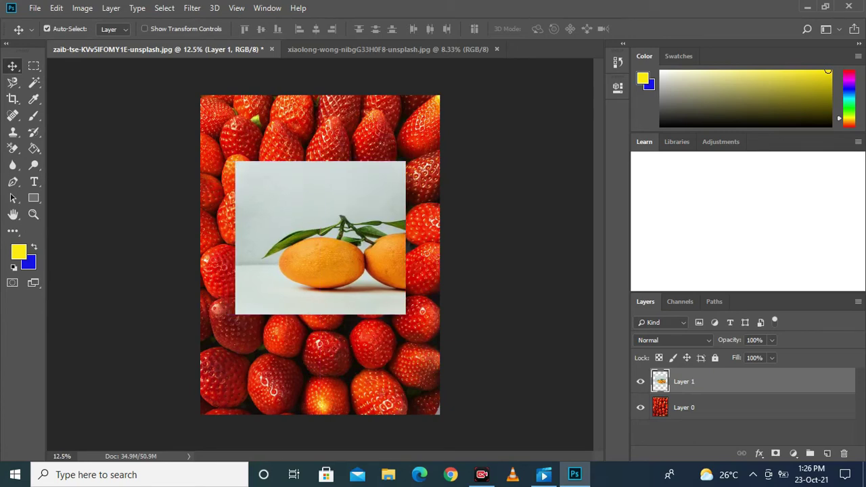
Step: Try lowering the oranges layer's opacity, leaving Opacity and Fill at 100%
click(771, 340)
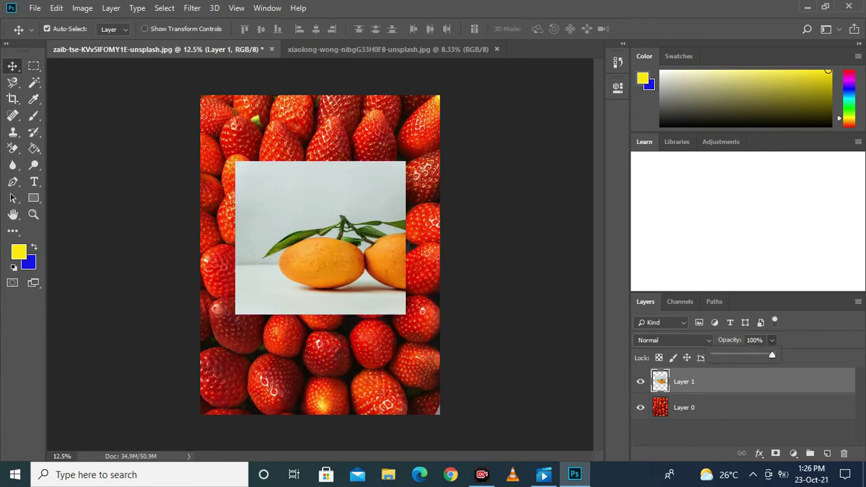
drag(772, 355, 719, 355)
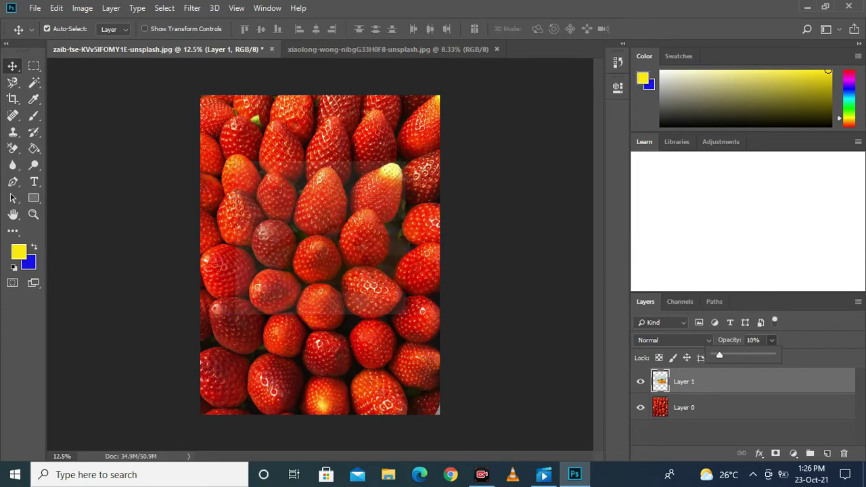
mouse_move(720, 355)
mouse_down()
mouse_move(772, 355)
mouse_move(748, 373)
mouse_move(713, 372)
mouse_move(772, 373)
mouse_up()
click(772, 358)
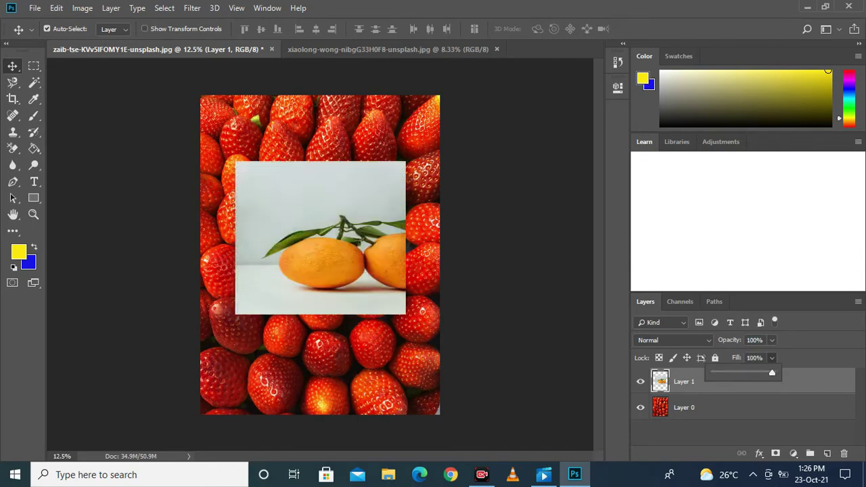
key(Return)
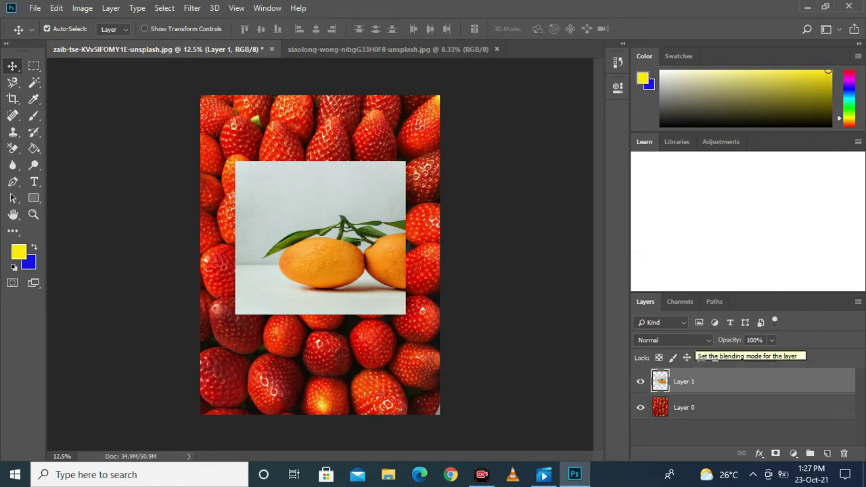
Step: Set the oranges layer to Dissolve, lower its opacity to about 14%, then return it to Normal
click(673, 341)
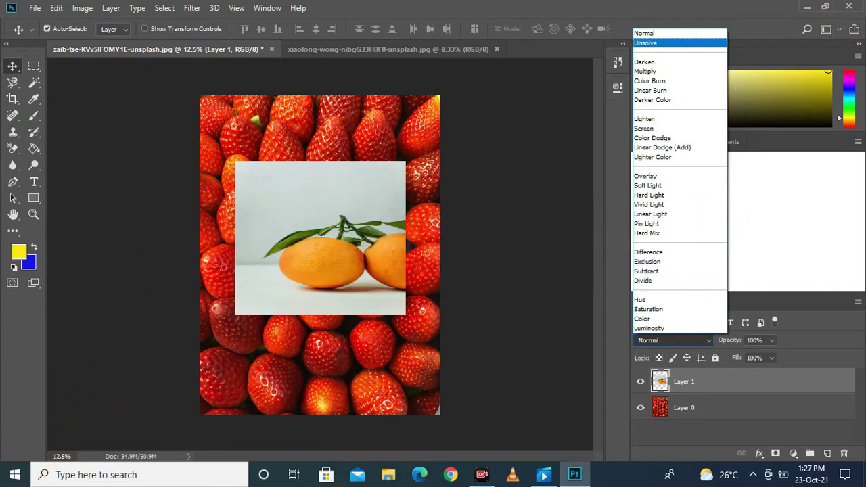
click(645, 43)
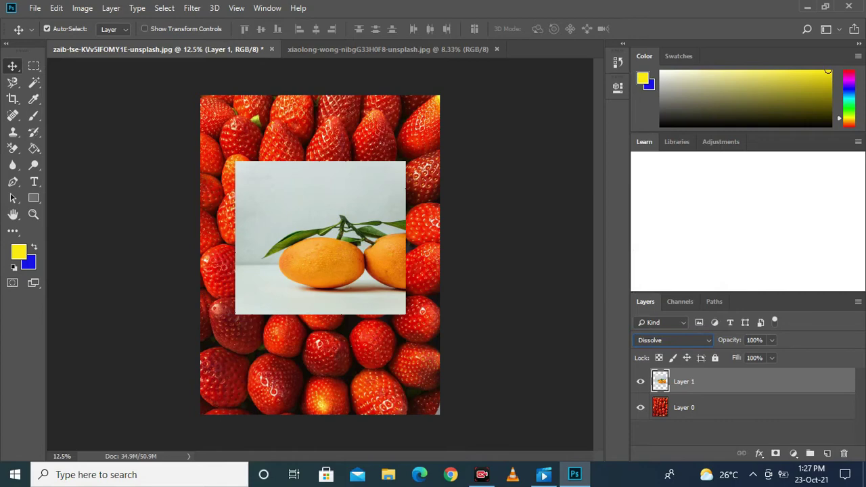
click(772, 340)
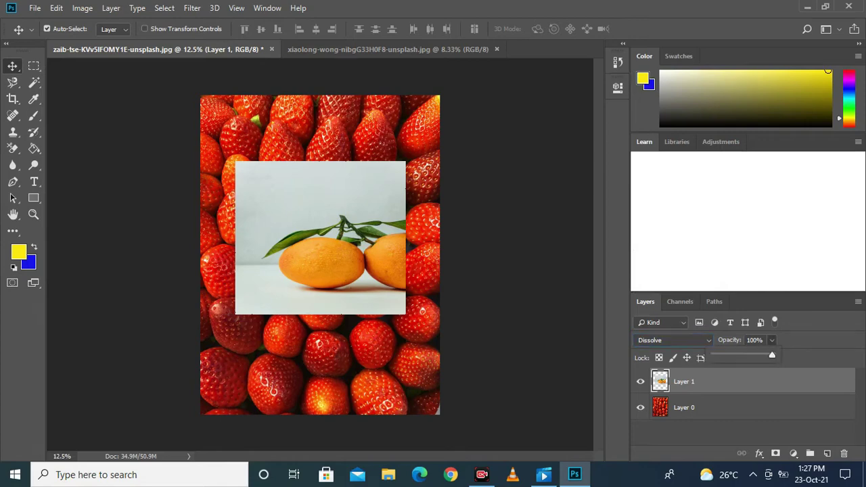
drag(772, 355, 749, 355)
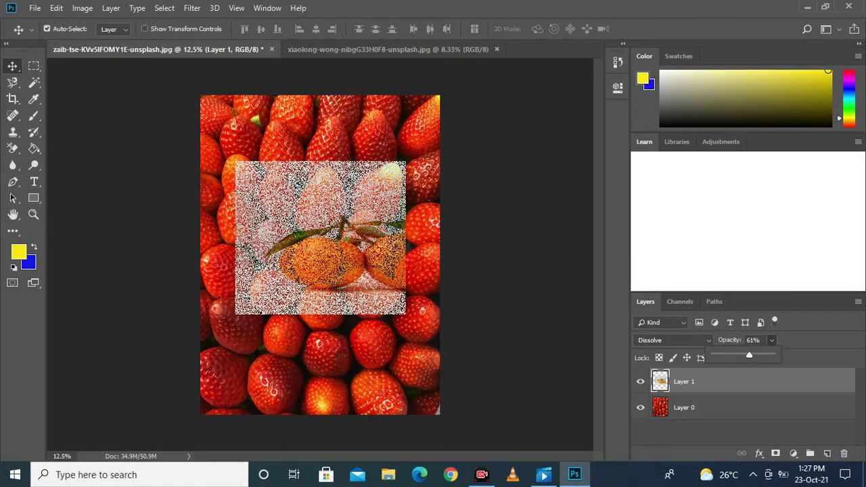
mouse_move(749, 354)
mouse_down()
mouse_move(714, 355)
mouse_move(722, 355)
mouse_up()
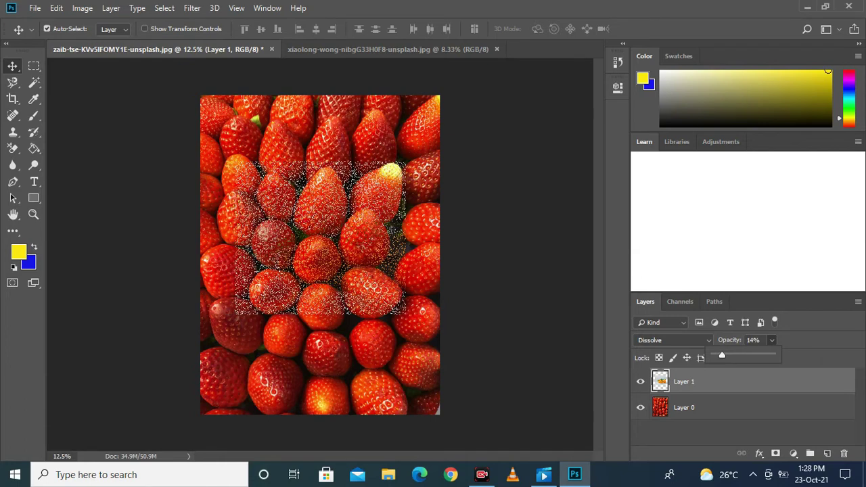
click(673, 340)
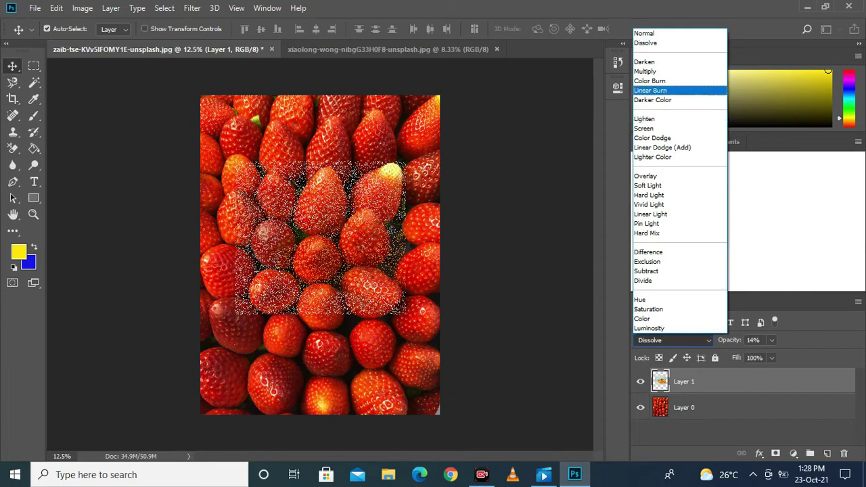
click(644, 33)
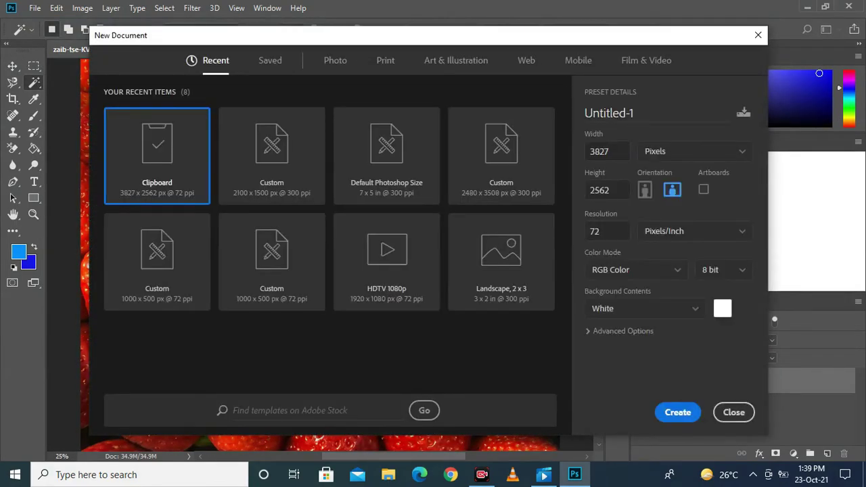
Step: Create a blank Untitled-1 document from the Default Photoshop Size photo preset, with units in pixels
click(335, 60)
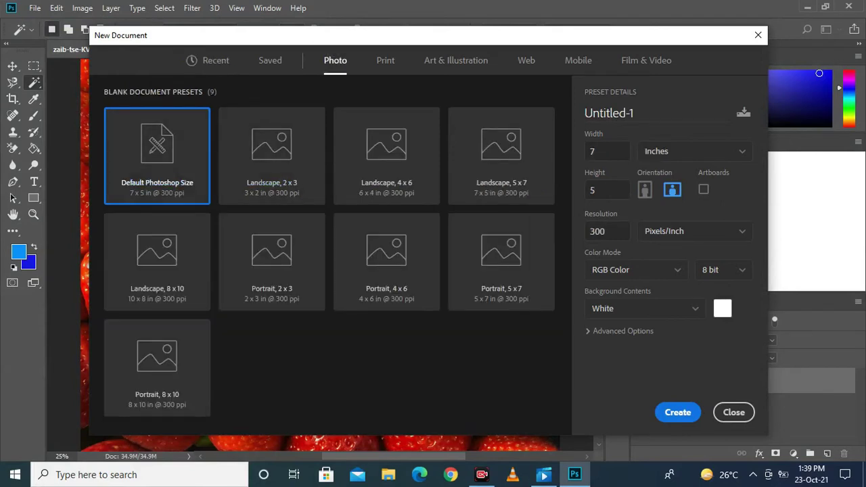
click(693, 151)
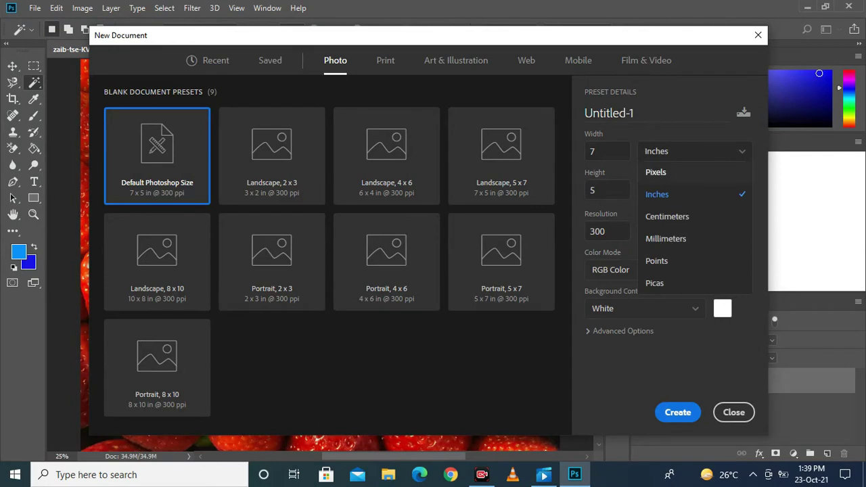
click(656, 172)
click(677, 412)
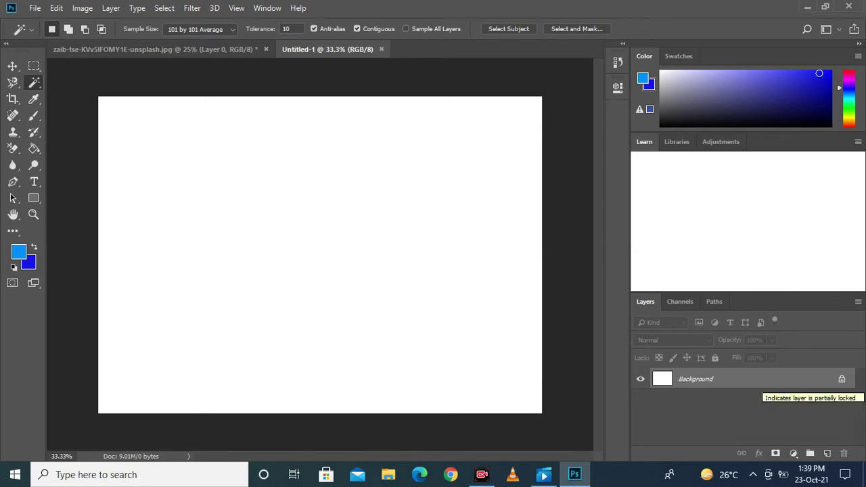
Step: Unlock Untitled-1's Background into an editable Layer 0
click(842, 379)
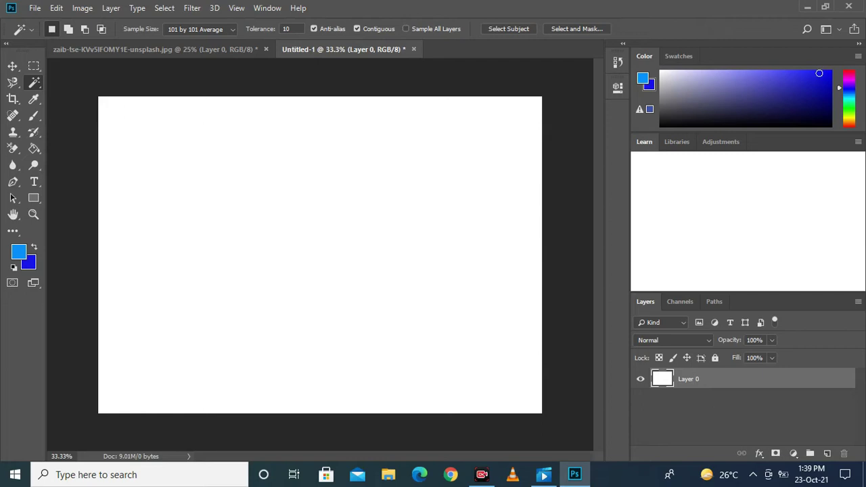
click(34, 8)
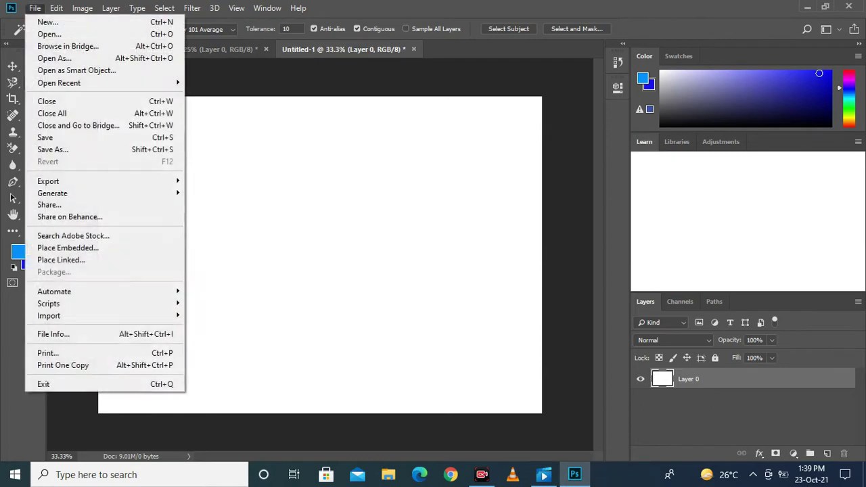
click(47, 22)
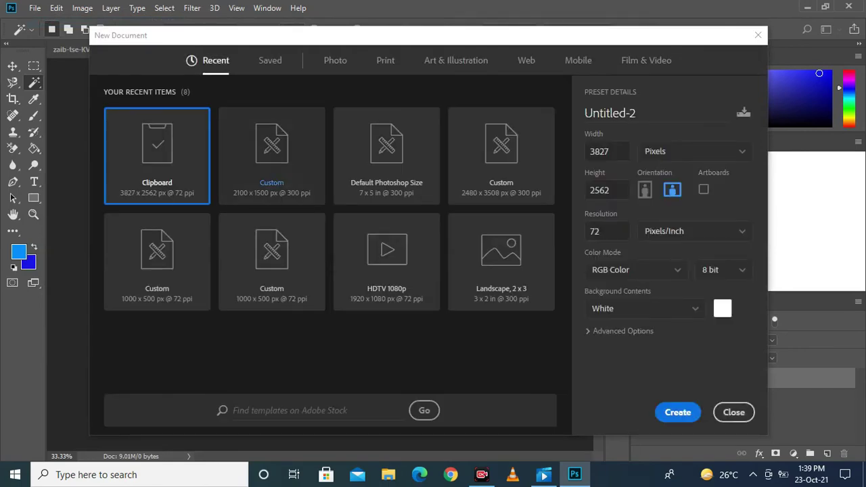
click(758, 35)
Step: Open the black-and-white diamond pattern image from File > Open
click(35, 8)
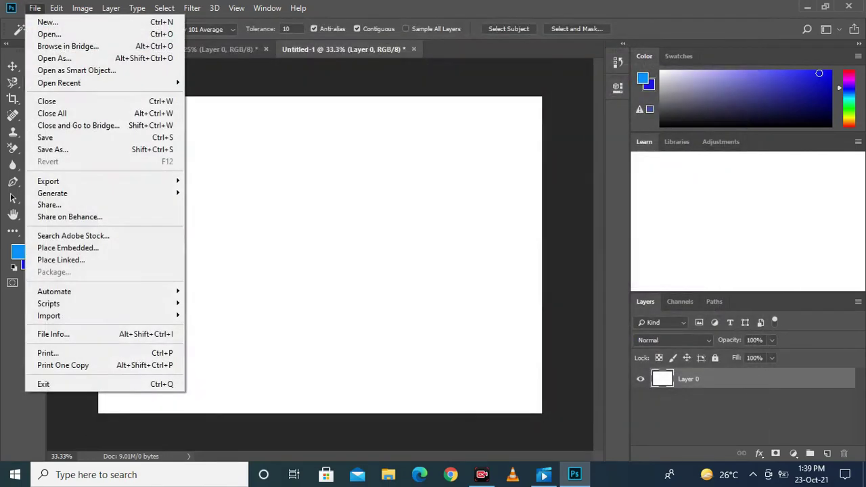
click(33, 34)
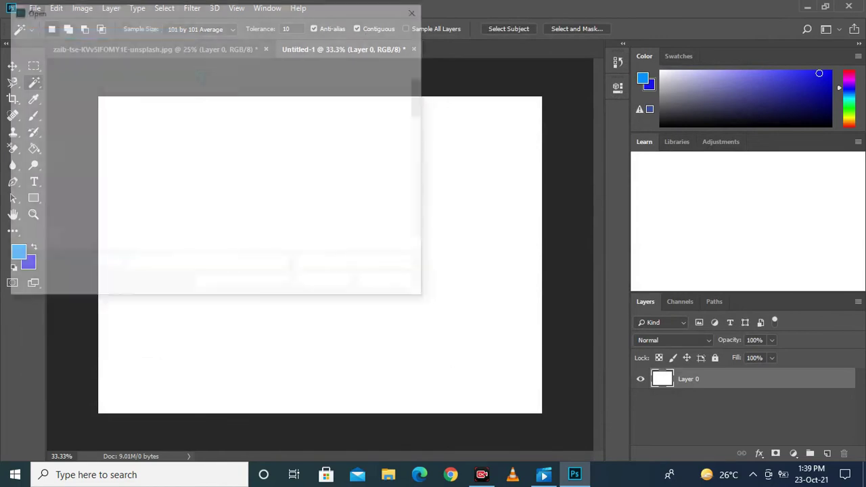
click(148, 183)
double_click(149, 183)
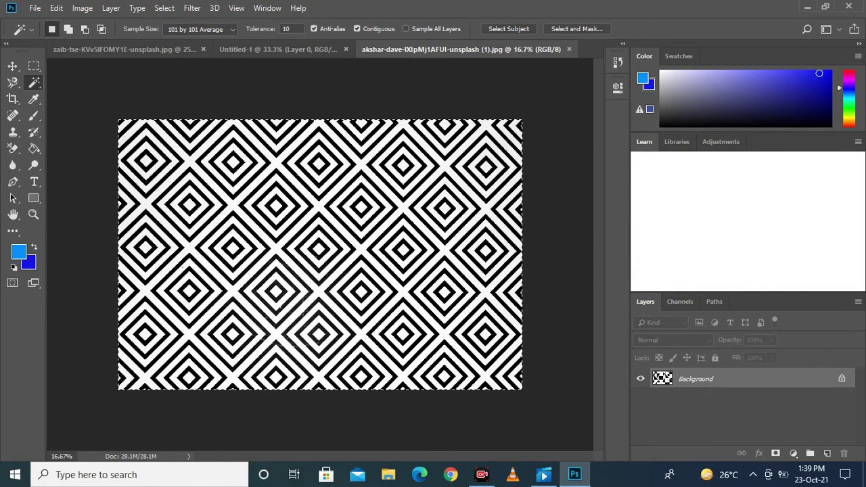
Step: Paste the diamond pattern into Untitled-1 and scale it to a centred 39.72% × 50.23% rectangle
click(277, 48)
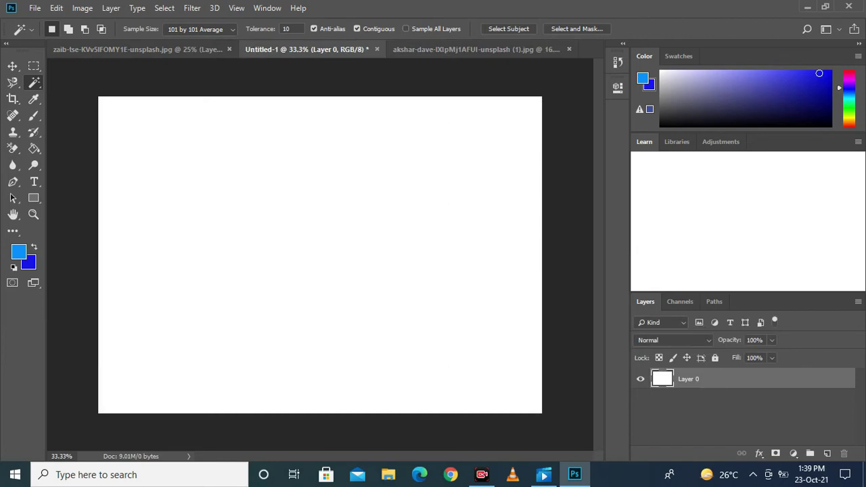
key(ctrl+v)
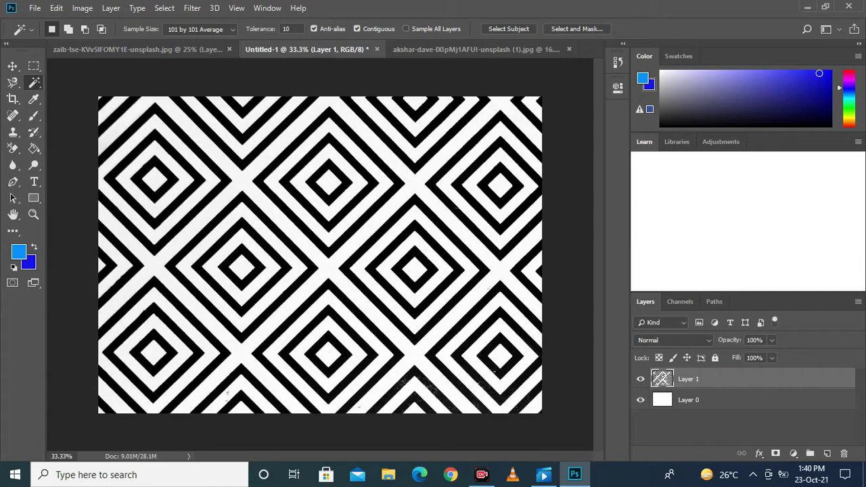
key(ctrl+t)
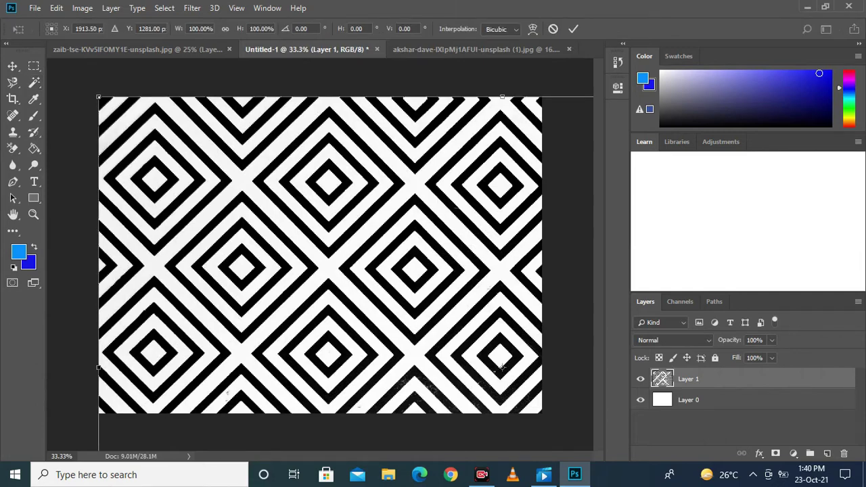
mouse_move(502, 367)
mouse_down()
mouse_move(502, 426)
mouse_move(495, 317)
mouse_up()
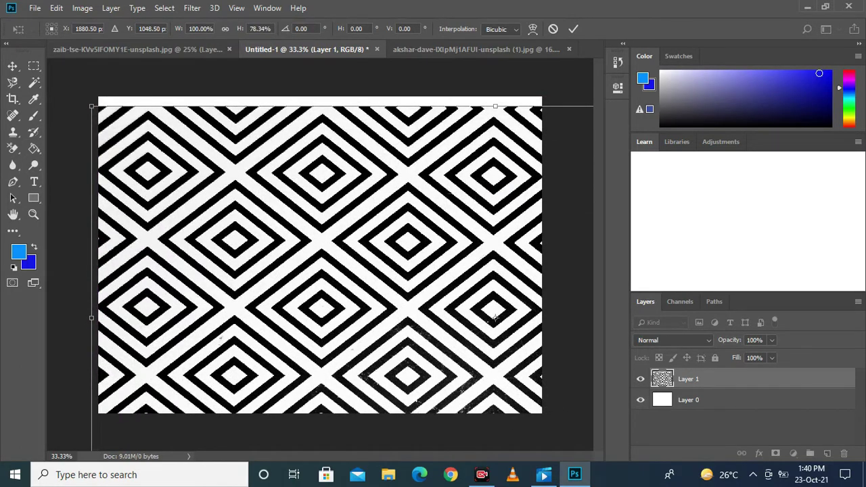
drag(495, 316, 253, 248)
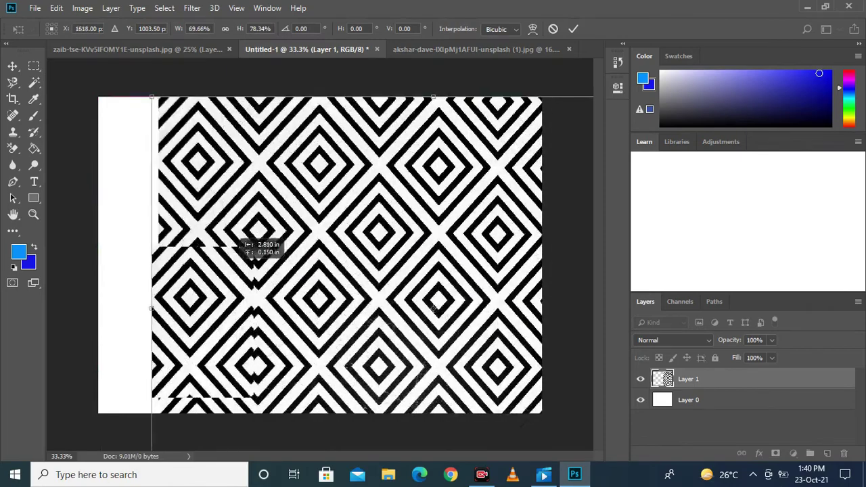
drag(253, 247, 104, 247)
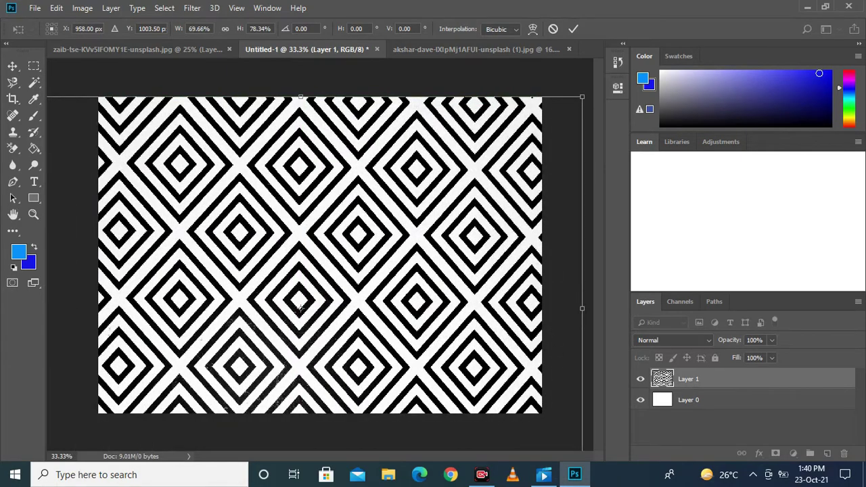
drag(582, 308, 341, 282)
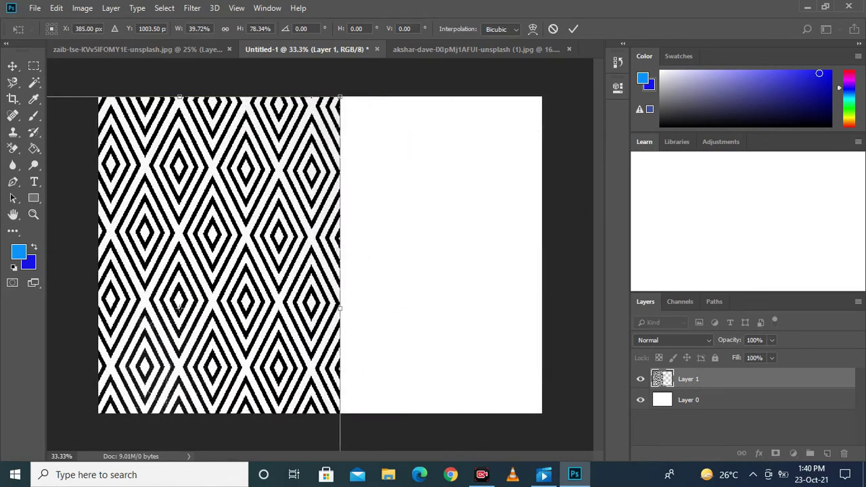
drag(336, 236, 438, 236)
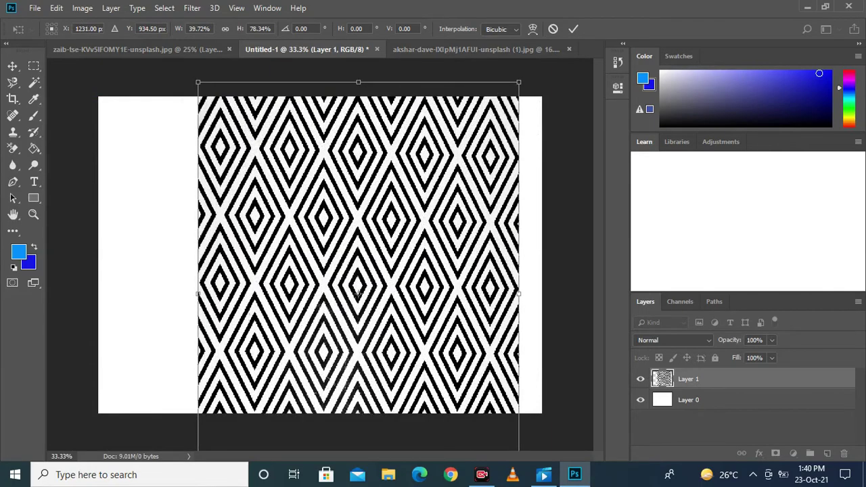
drag(358, 82, 358, 228)
mouse_move(378, 287)
mouse_down()
mouse_move(363, 198)
mouse_move(369, 178)
mouse_move(345, 180)
mouse_up()
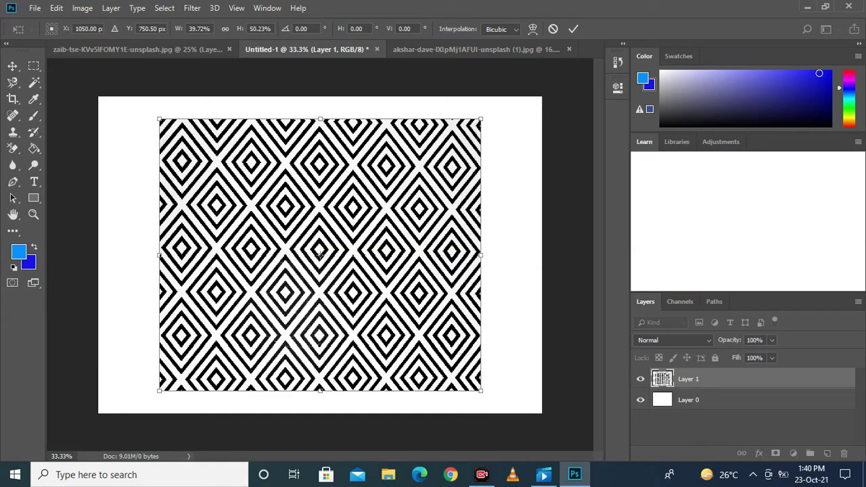
key(Return)
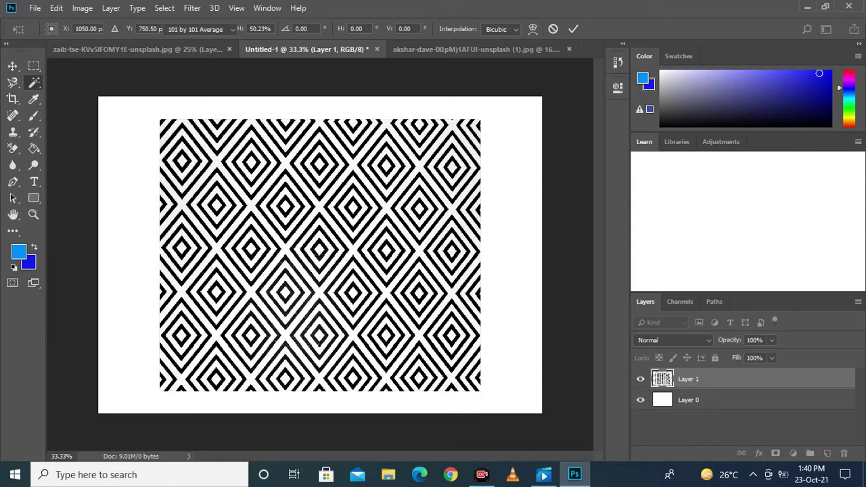
key(w)
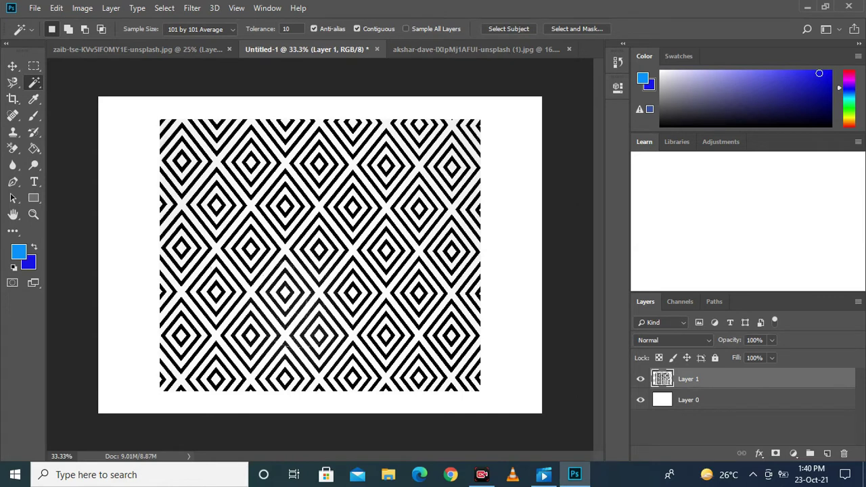
Step: Merge the pattern and white background layers with Ctrl+E, then select all with Ctrl+A
key(ctrl+alt+a)
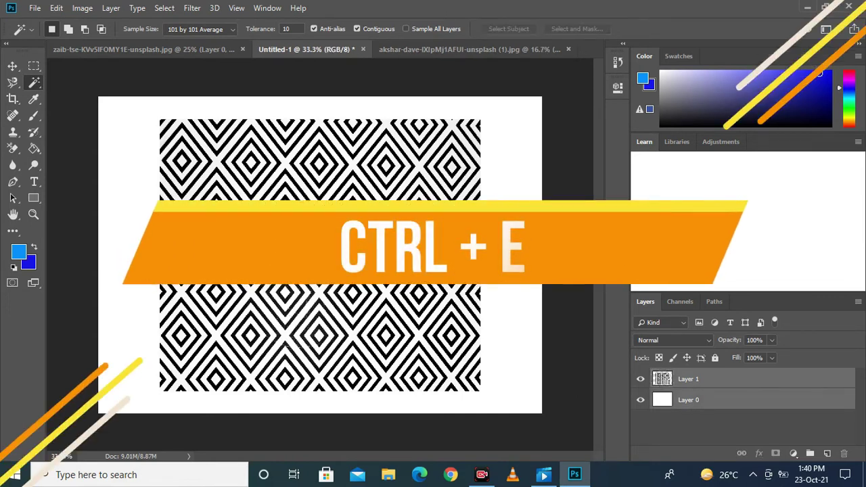
key(ctrl+e)
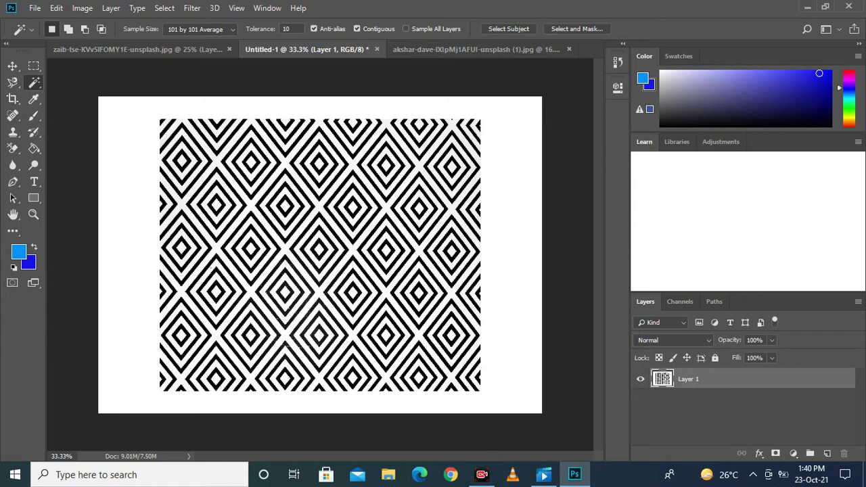
key(ctrl+a)
Step: Paste the diamond pattern over the strawberry photo, choose the Magic Wand, and zoom to 33.33%
key(ctrl+shift+Tab)
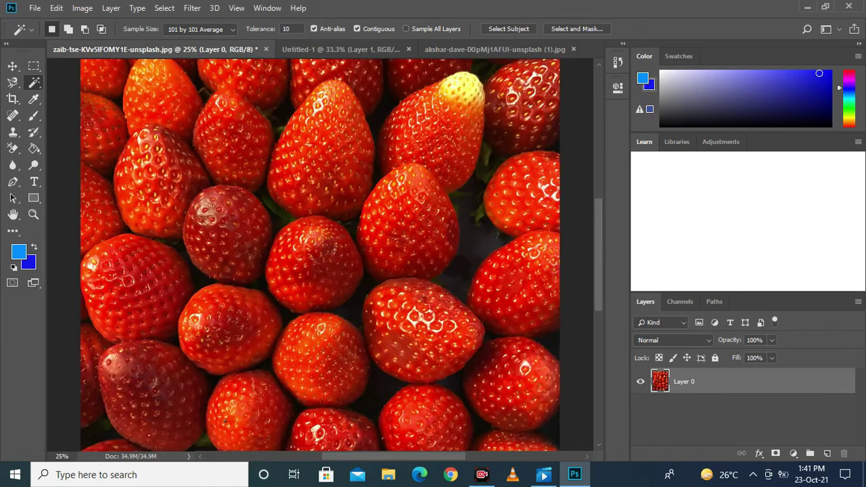
key(ctrl+v)
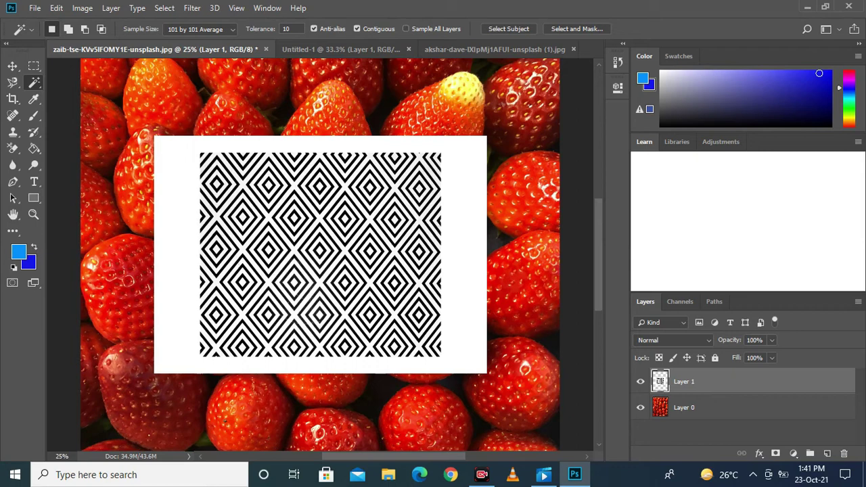
right_click(34, 81)
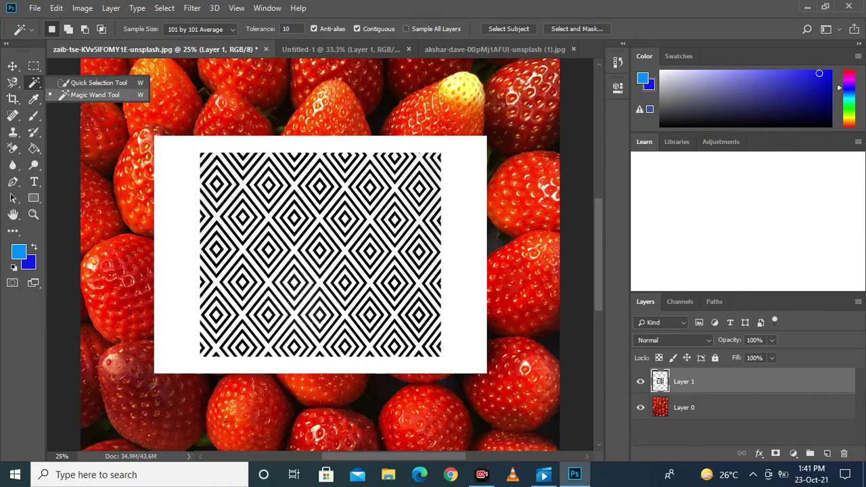
click(94, 95)
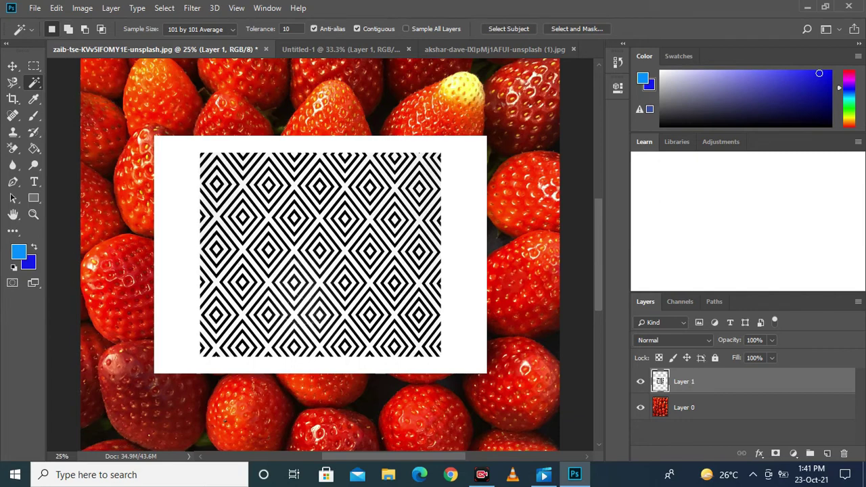
key(ctrl+plus)
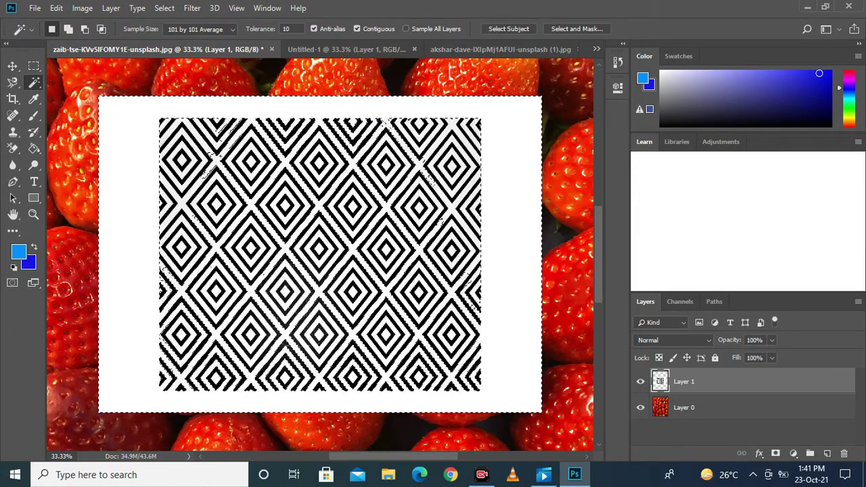
Step: Delete the selected white areas, undo the deletion, and deselect
key(Delete)
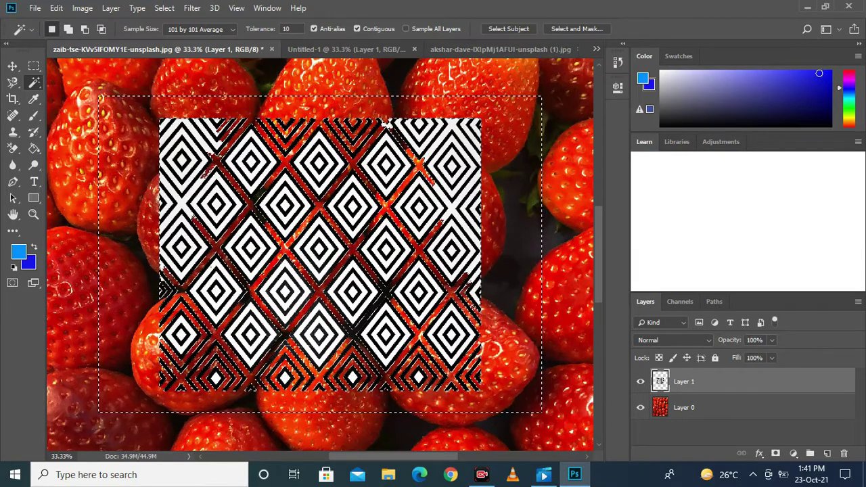
key(ctrl+z)
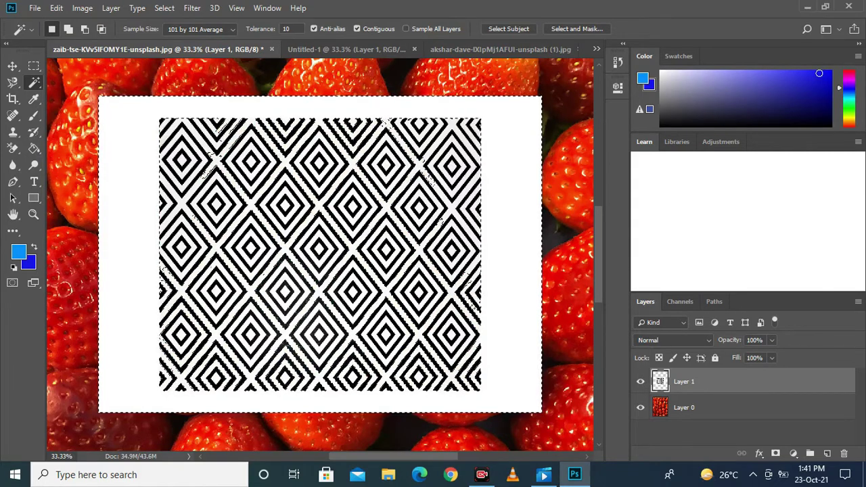
key(ctrl+d)
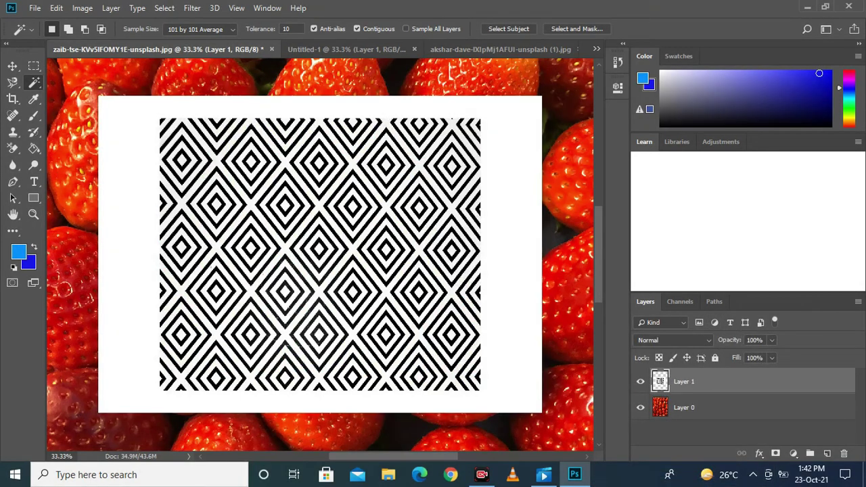
click(673, 339)
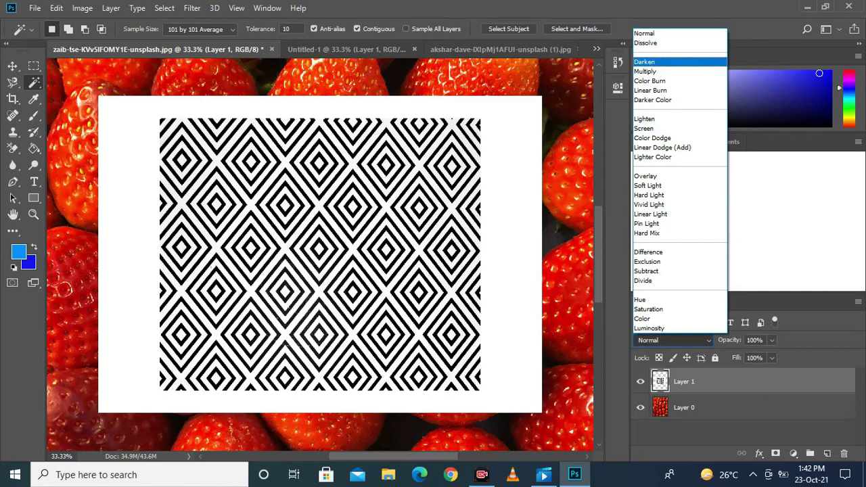
click(649, 61)
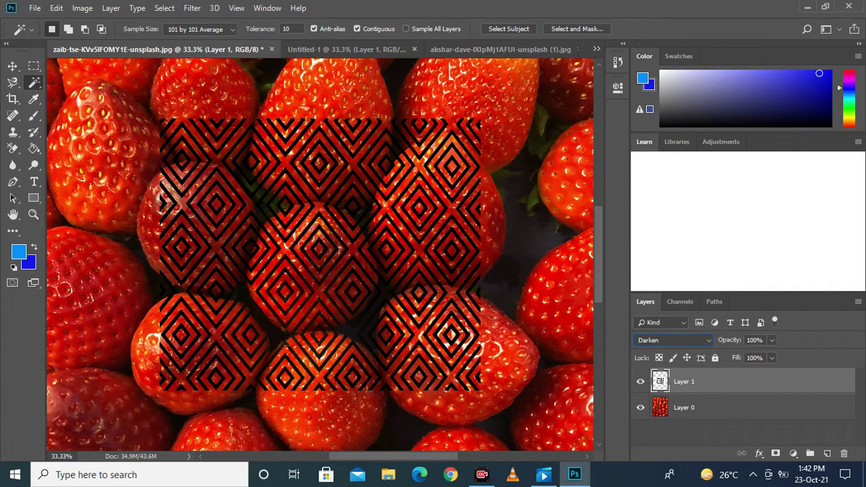
click(673, 340)
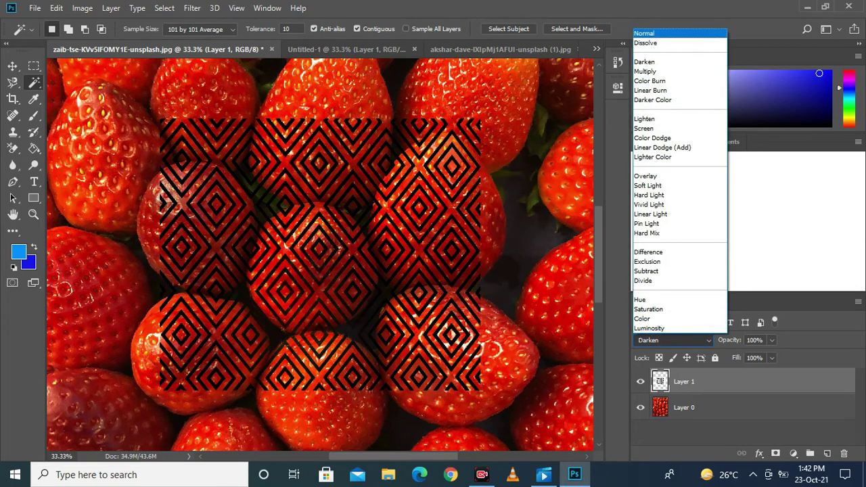
key(Return)
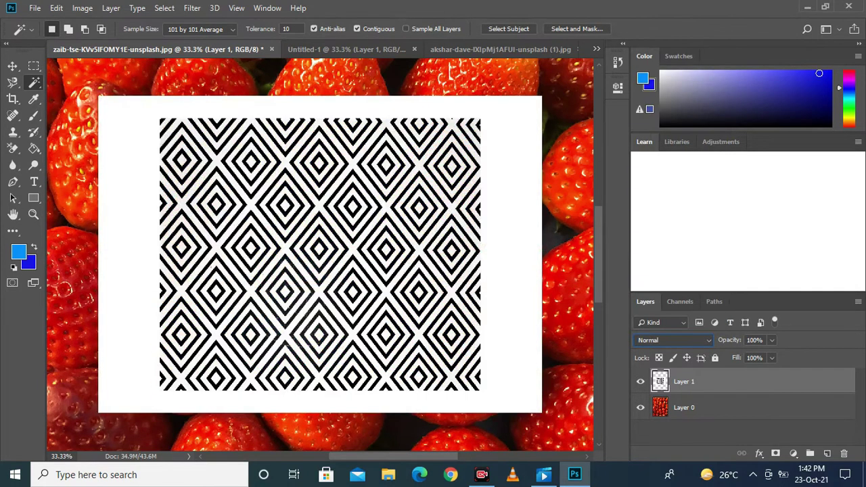
Step: Turn off Contiguous, delete all white areas then undo, deselect, and show the blend-mode list
click(34, 82)
click(357, 29)
click(447, 203)
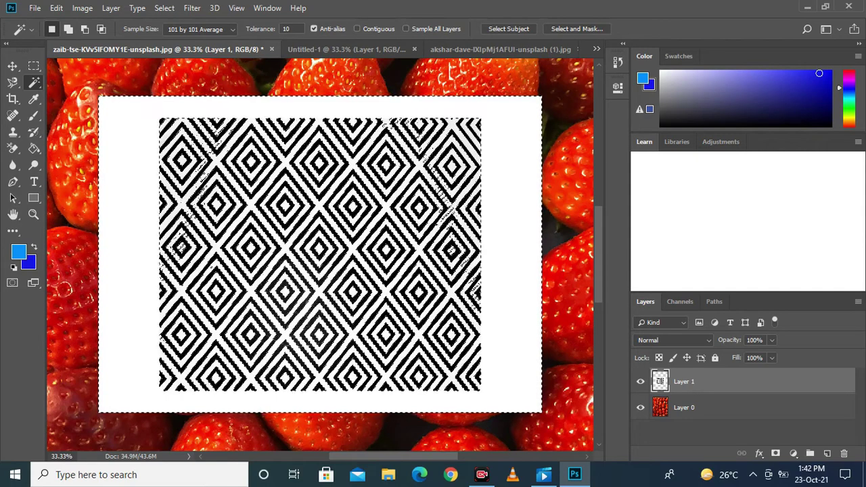
key(Delete)
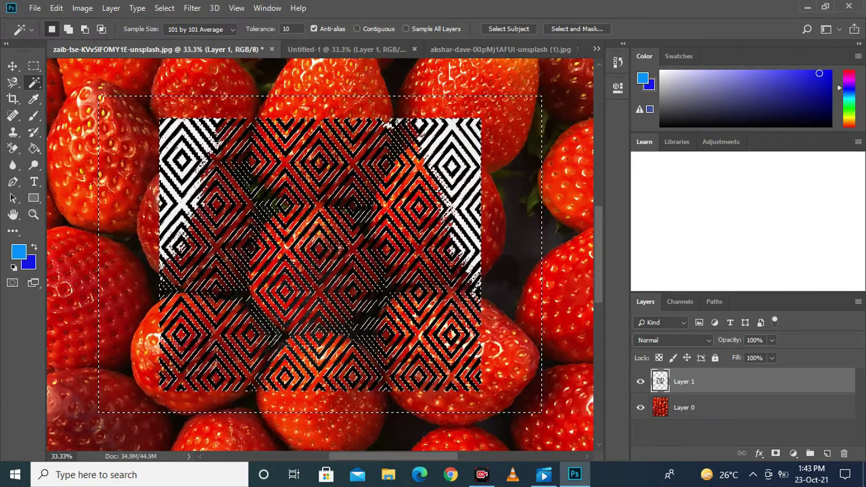
key(ctrl+z)
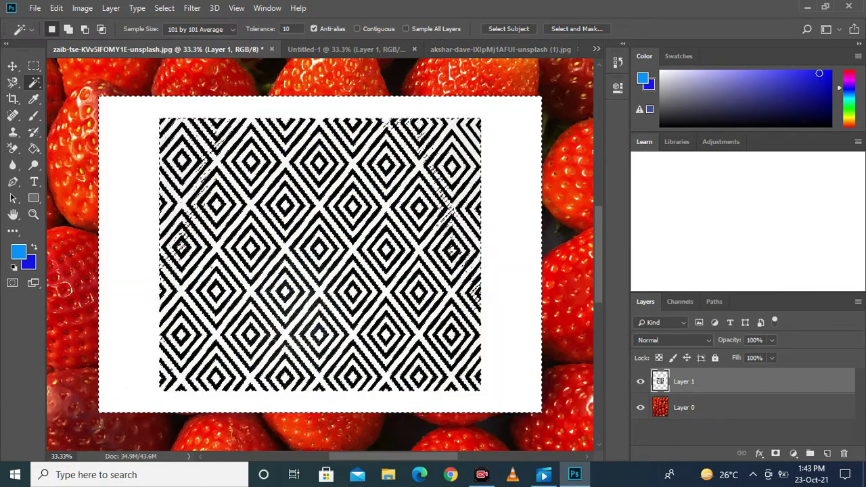
key(ctrl+d)
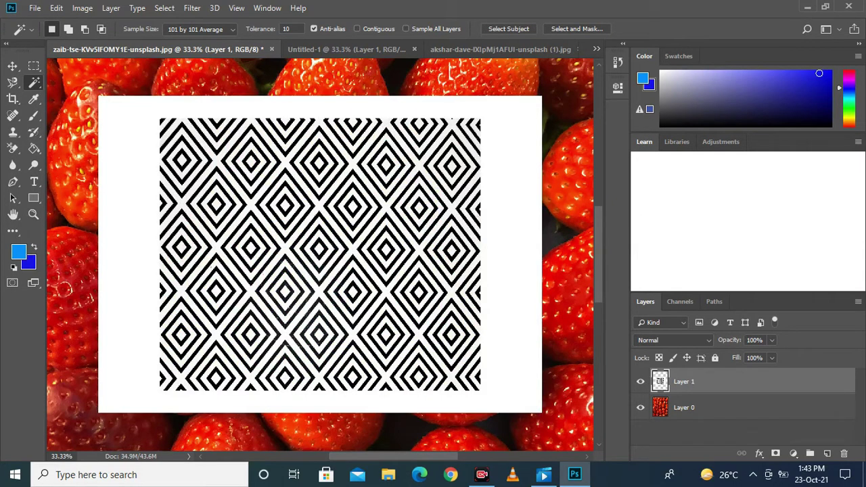
click(674, 340)
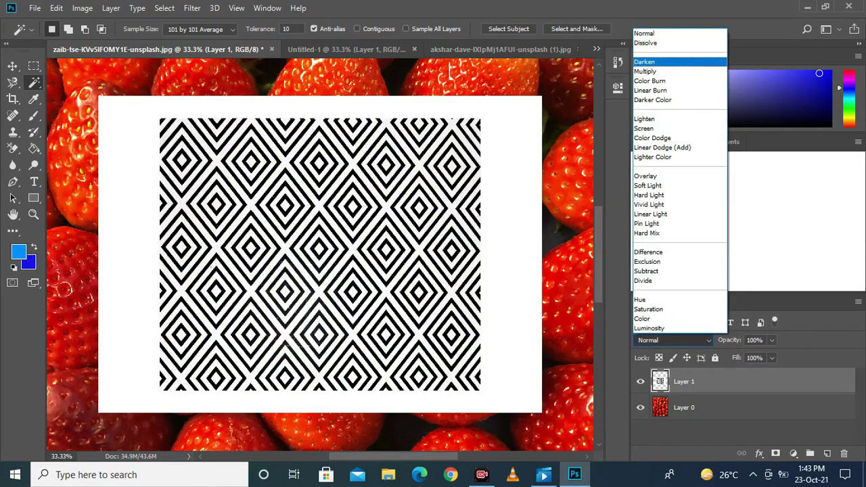
click(650, 62)
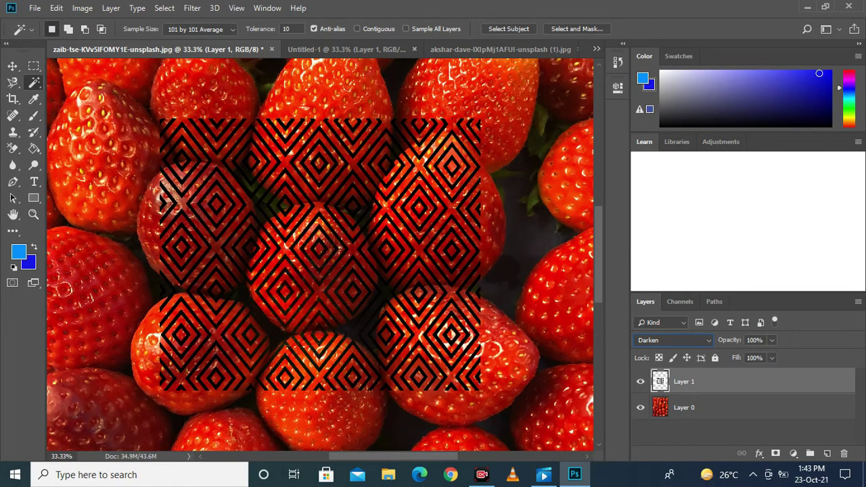
key(6)
key(1)
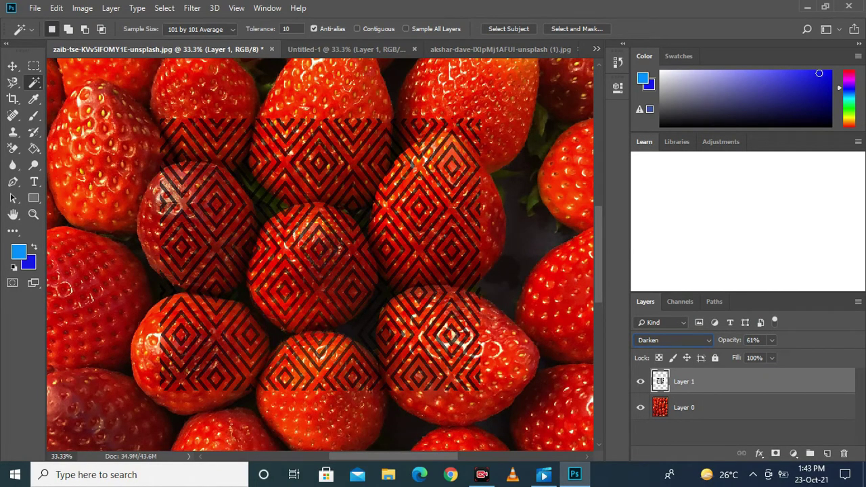
key(0)
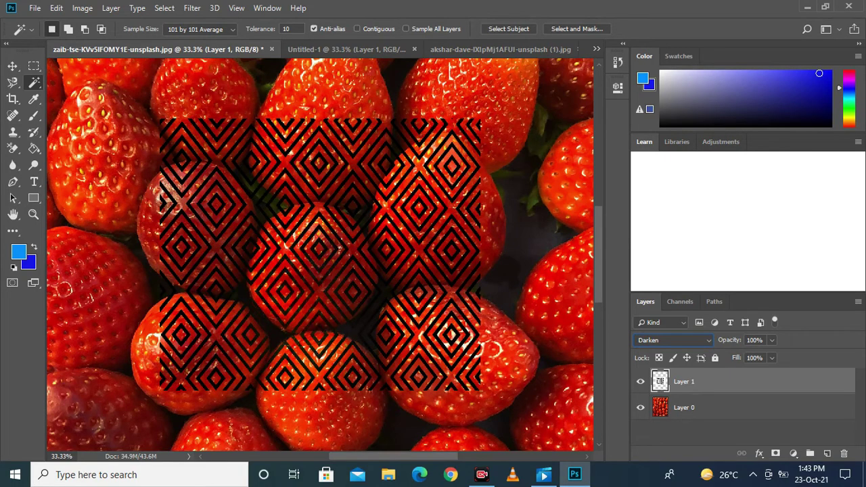
click(674, 339)
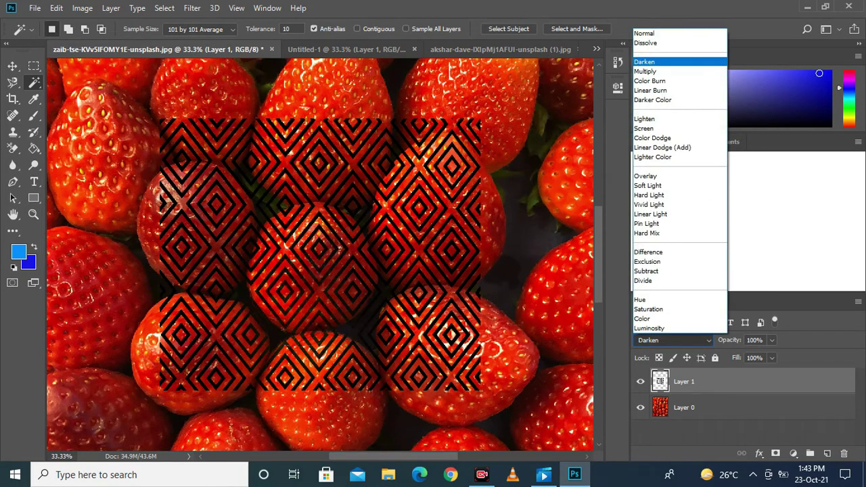
click(669, 33)
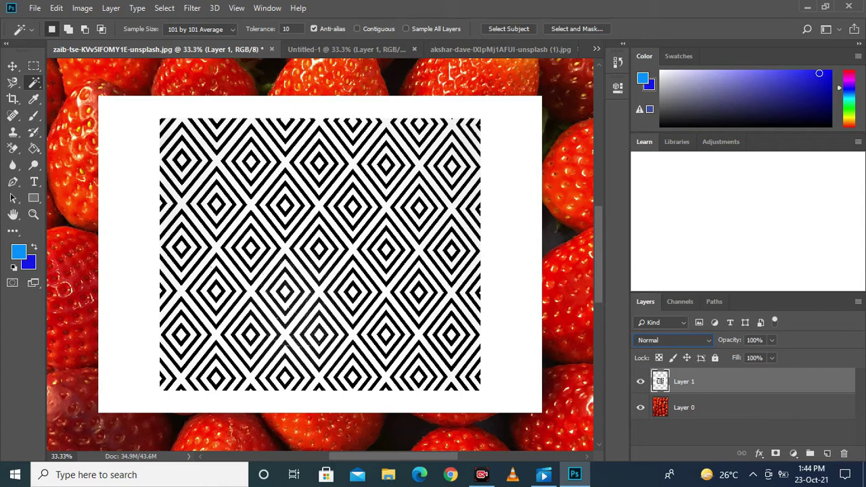
Step: Invert the pattern layer with Ctrl+I so its white frame turns black
click(82, 8)
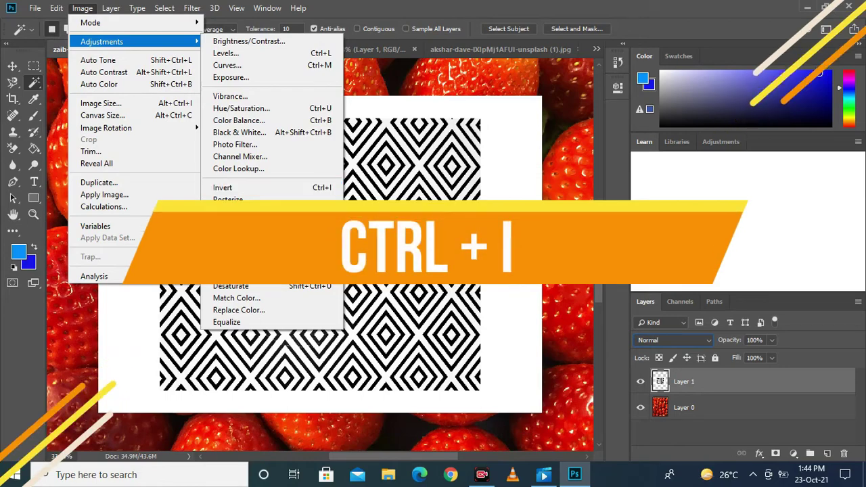
key(Escape)
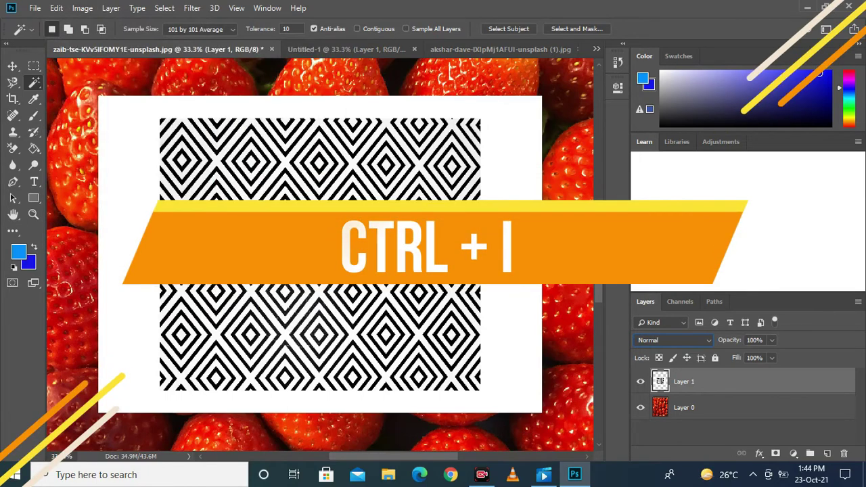
key(ctrl+i)
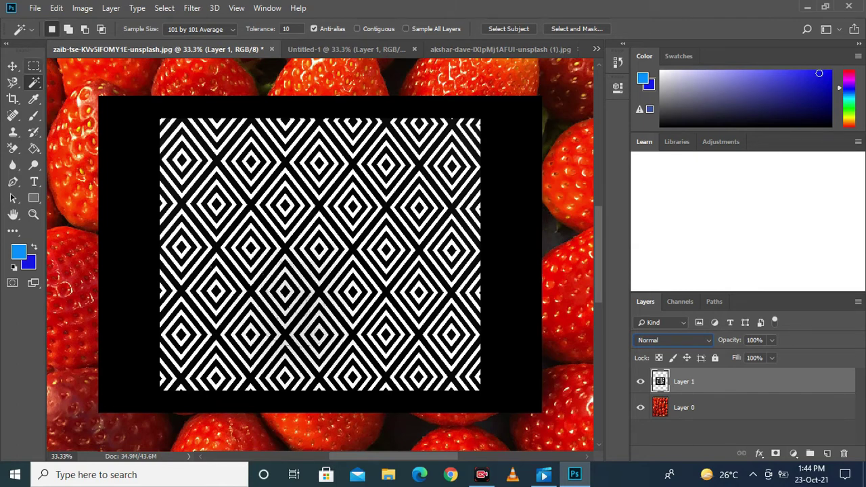
Step: Select and delete the black border and pattern lines with the Magic Wand, then undo
right_click(34, 82)
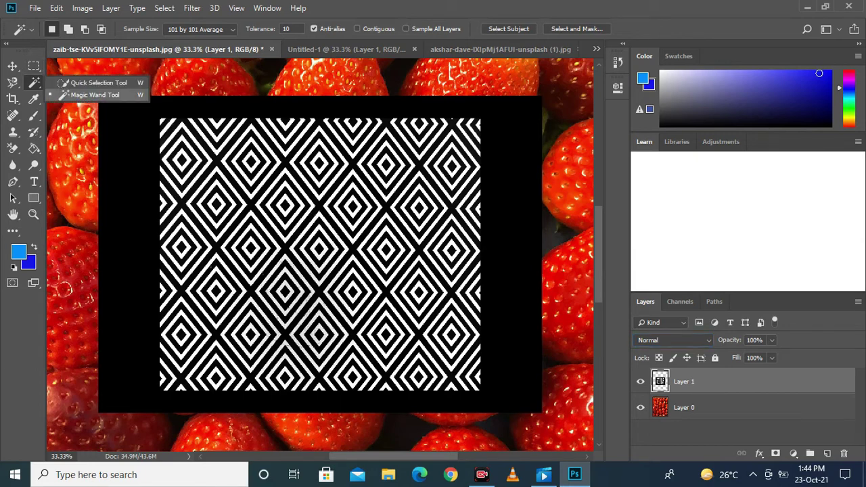
click(94, 95)
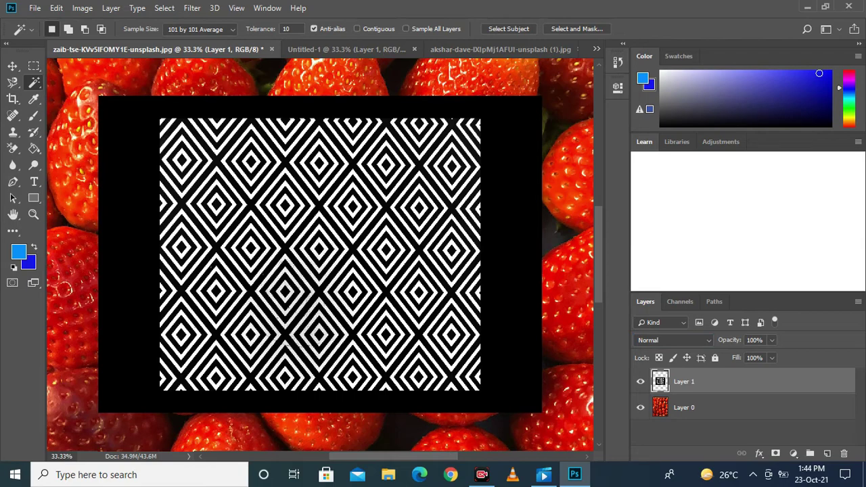
click(128, 257)
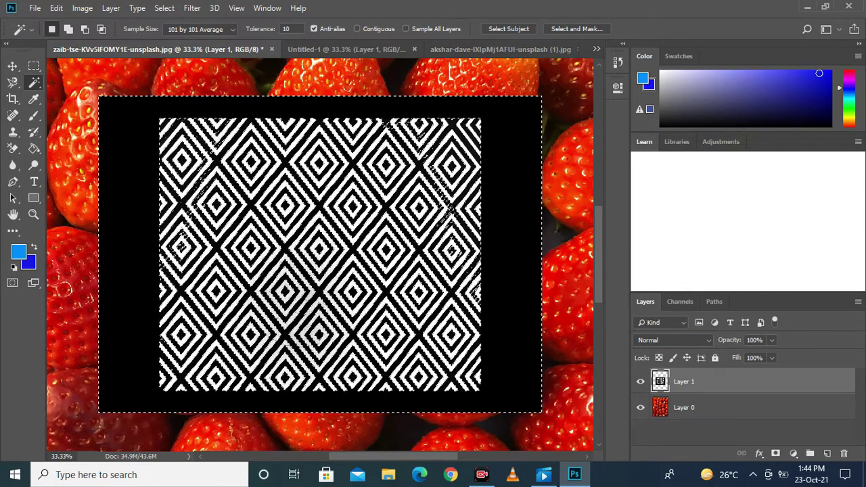
key(Delete)
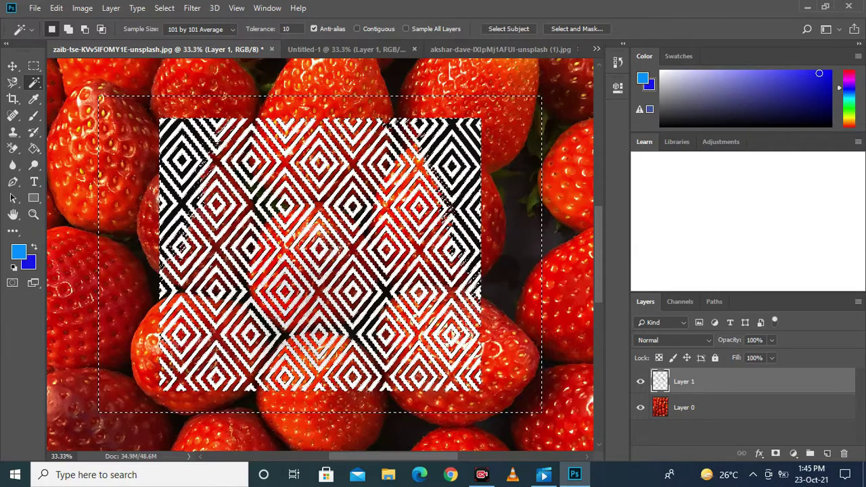
key(ctrl+z)
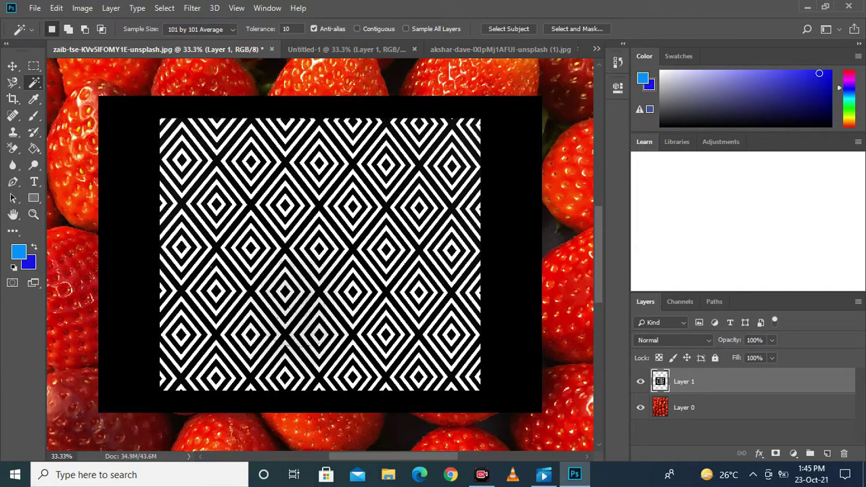
Step: Preview the Darken, Screen and Lighten blend modes on the pattern layer, applying Lighten
click(673, 339)
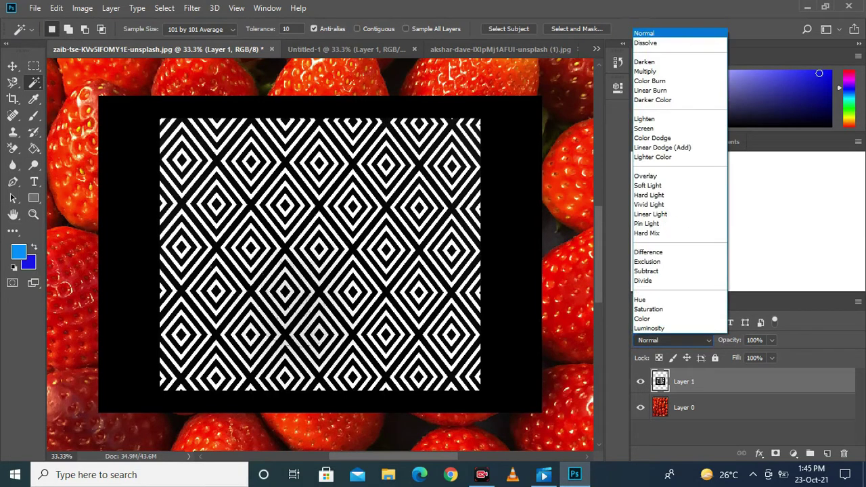
key(Up)
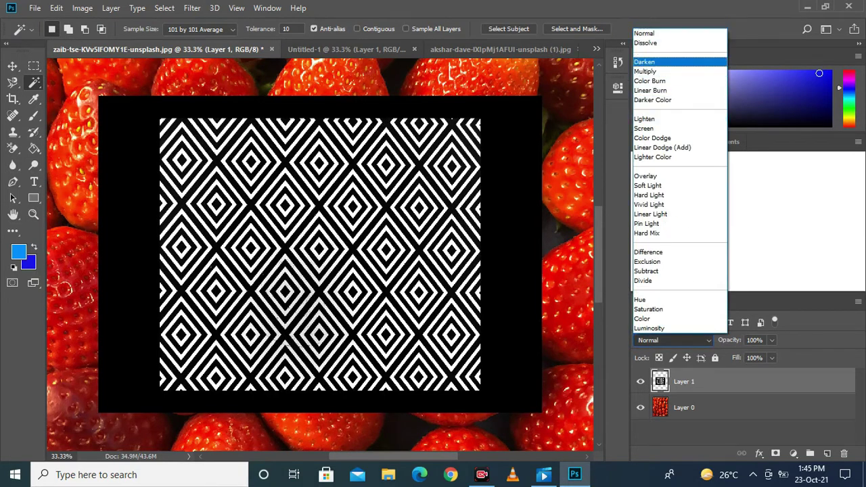
key(Down)
key(Down)
key(Down)
key(Down)
key(Down)
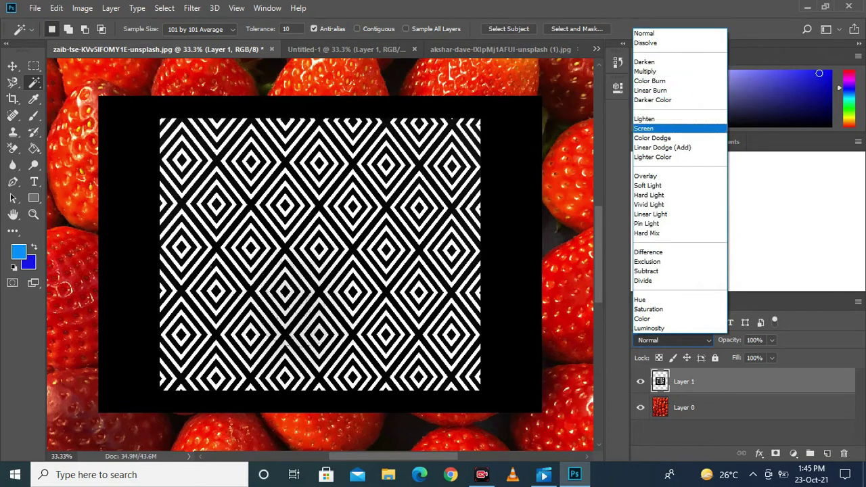
key(Up)
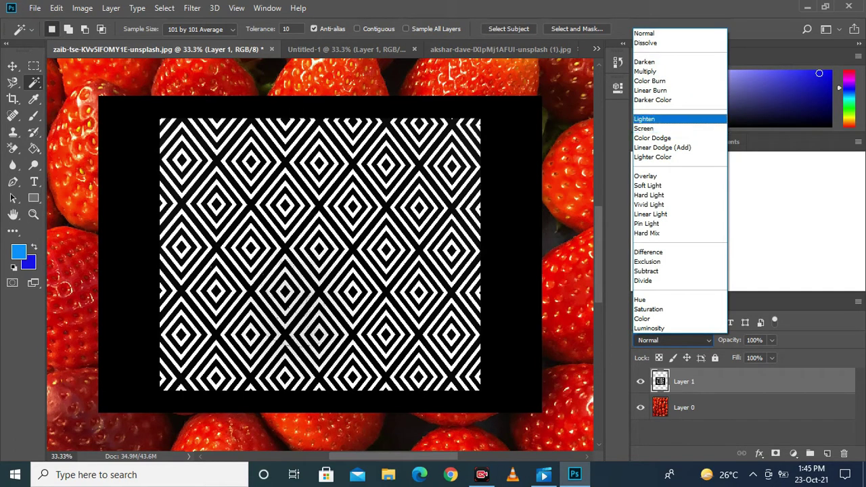
key(Return)
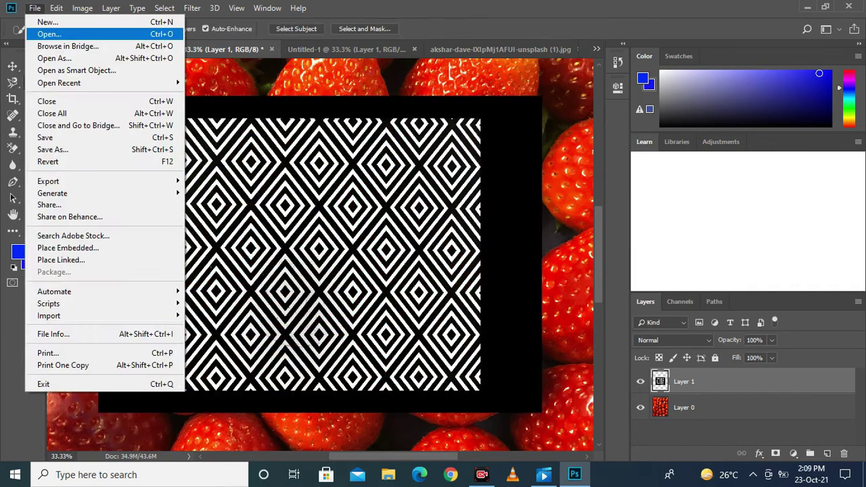
Step: Open the oranges photo xiaolong-wong-nibgG33H0F8-unsplash.jpg
click(38, 32)
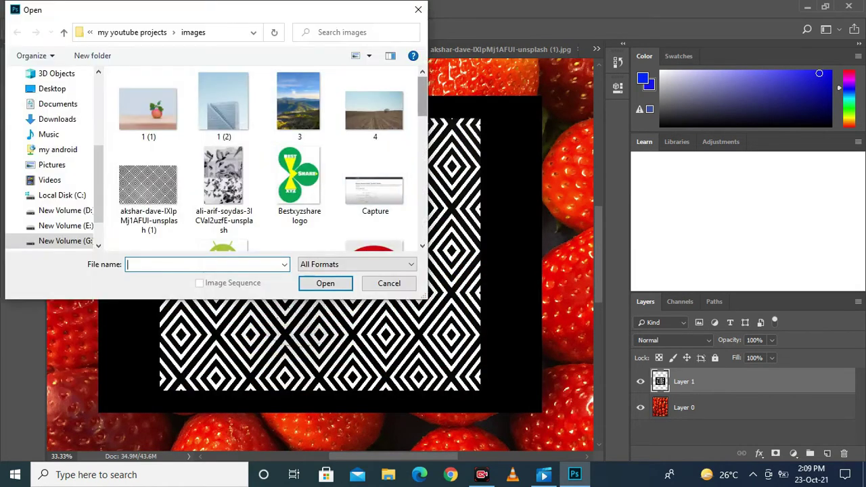
scroll(325, 136, down, 3)
scroll(291, 122, down, 3)
scroll(375, 156, down, 2)
double_click(374, 156)
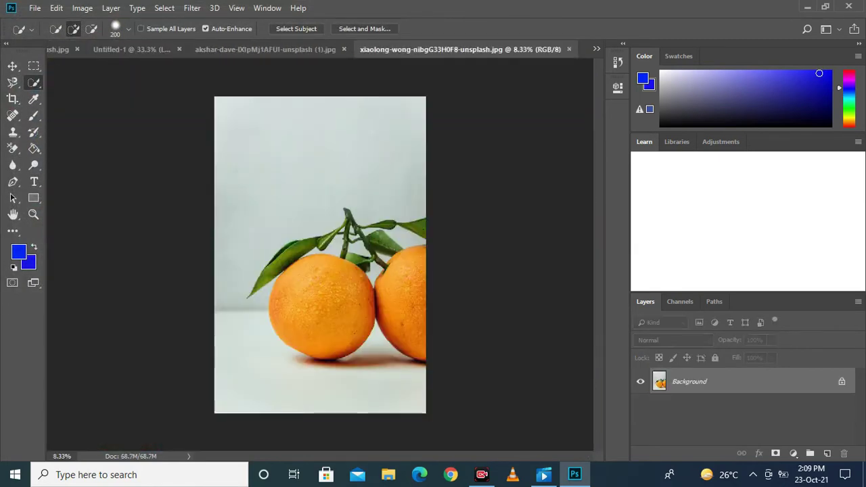
Step: Add an empty Layer 1, select the Background, and zoom in on the front orange
key(ctrl+shift+alt+n)
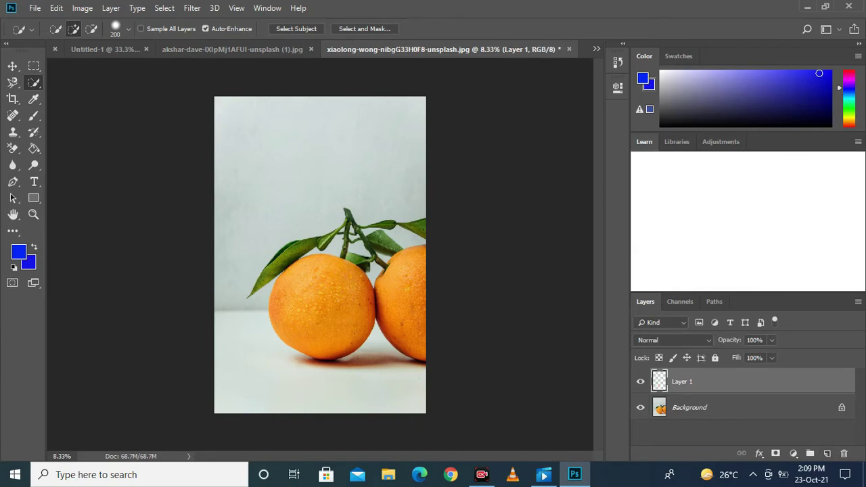
key(alt+bracketleft)
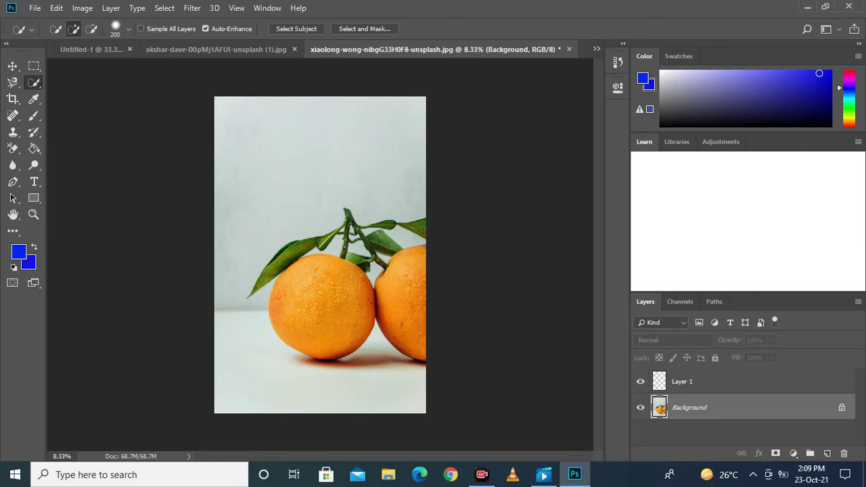
key(ctrl+plus)
key(ctrl+plus)
key(ctrl+plus)
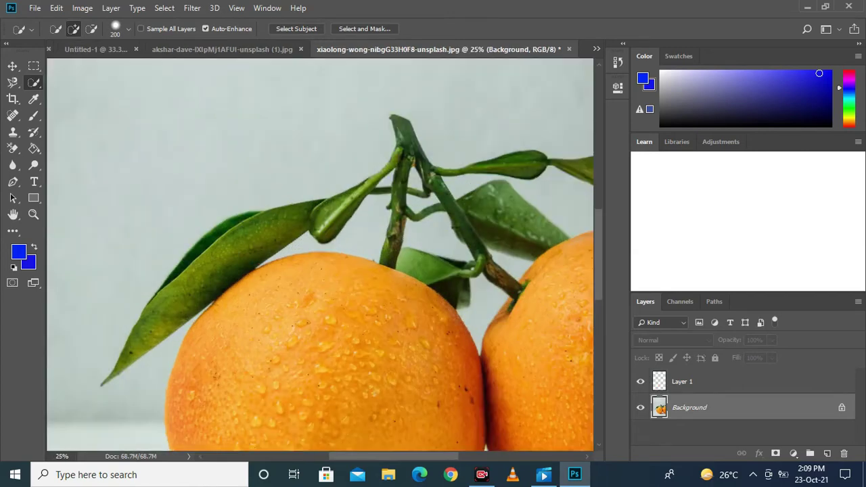
scroll(320, 255, down, 3)
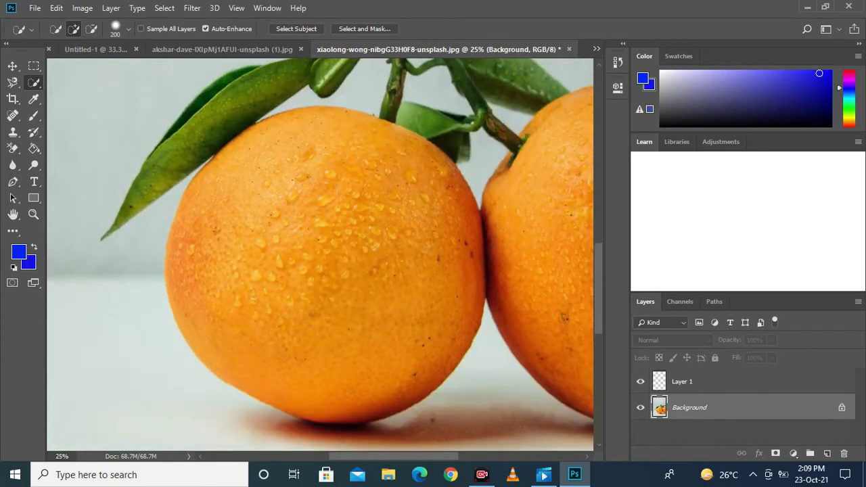
Step: Select the left orange and fill it with the blue foreground colour on Layer 1
right_click(33, 82)
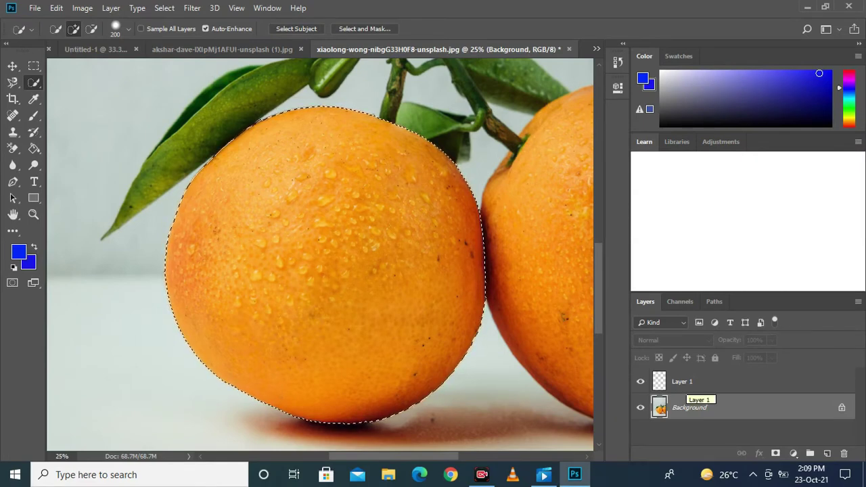
click(682, 382)
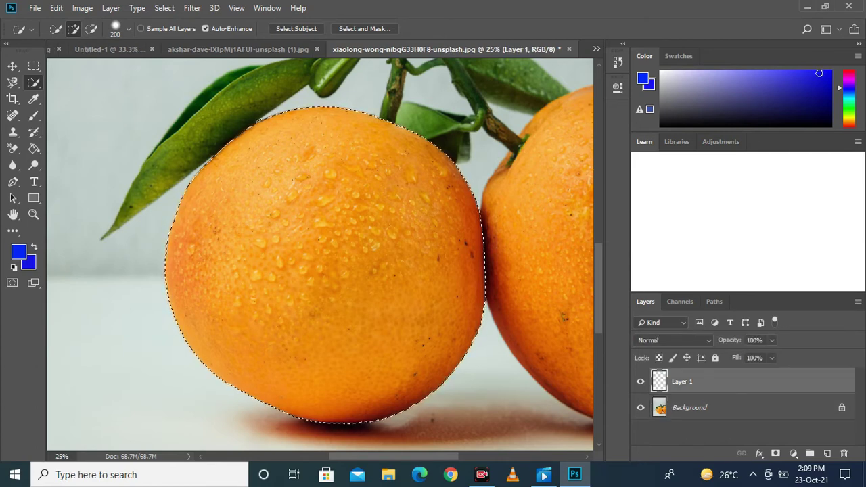
key(alt+BackSpace)
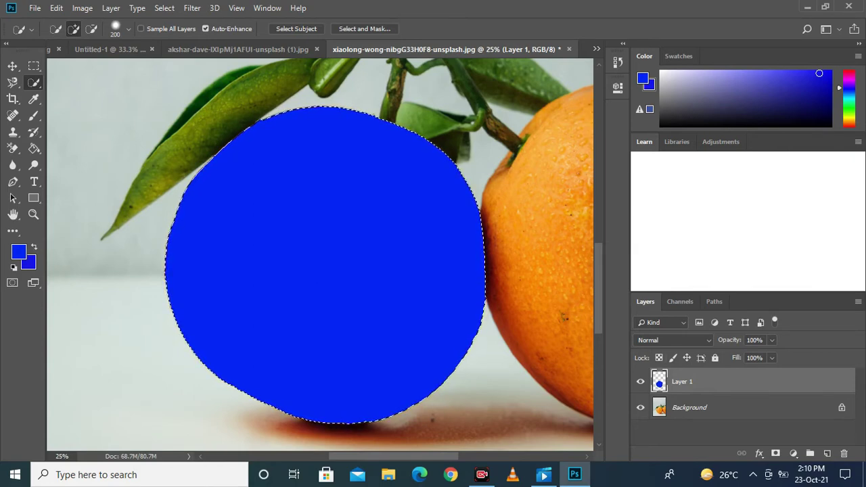
Step: Set Layer 1's blend mode to Color, then try Hue instead
click(673, 339)
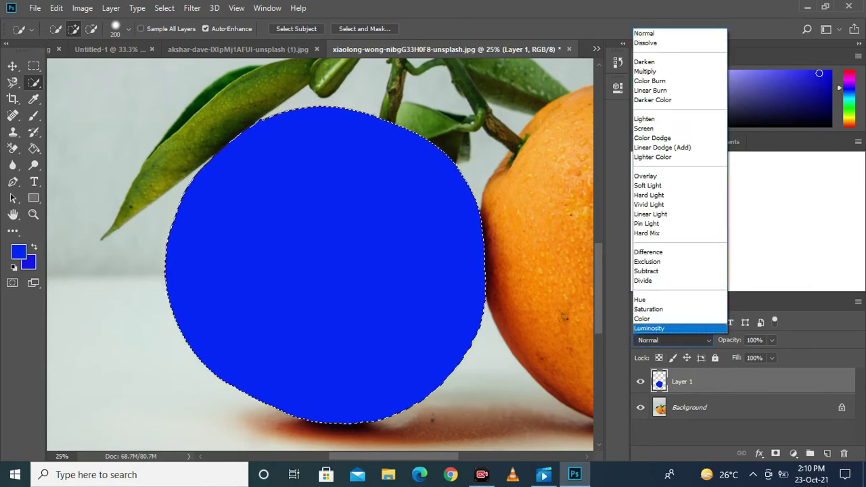
click(646, 318)
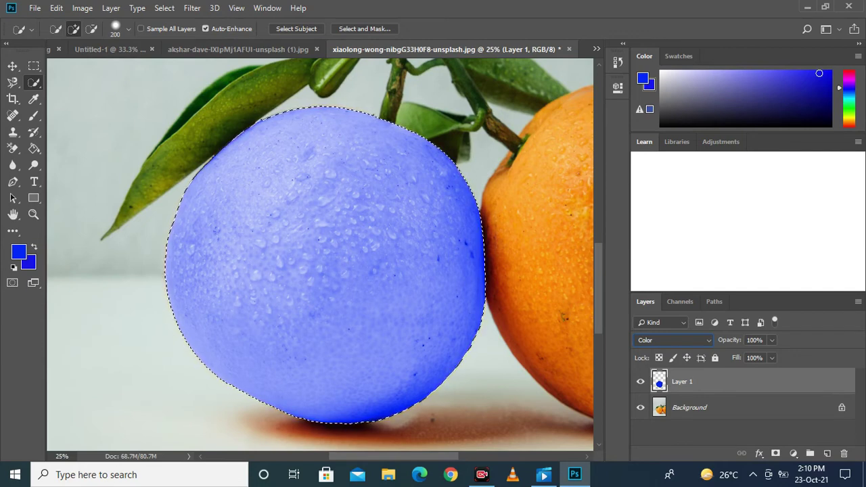
click(673, 340)
key(Up)
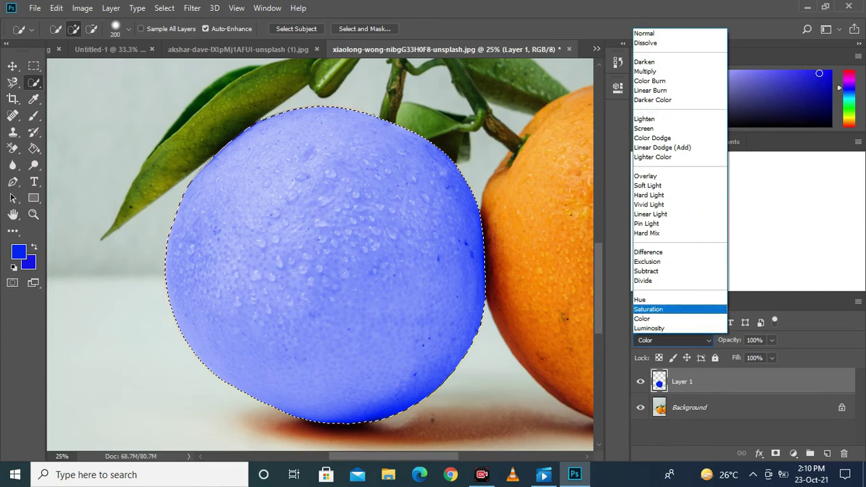
key(Up)
key(Return)
Step: Compare the Saturation and Luminosity blend modes on Layer 1
click(673, 339)
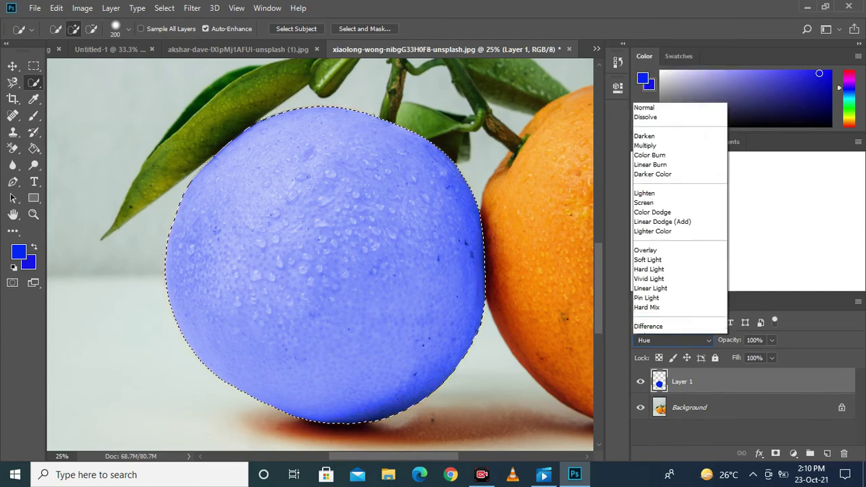
key(Down)
key(Return)
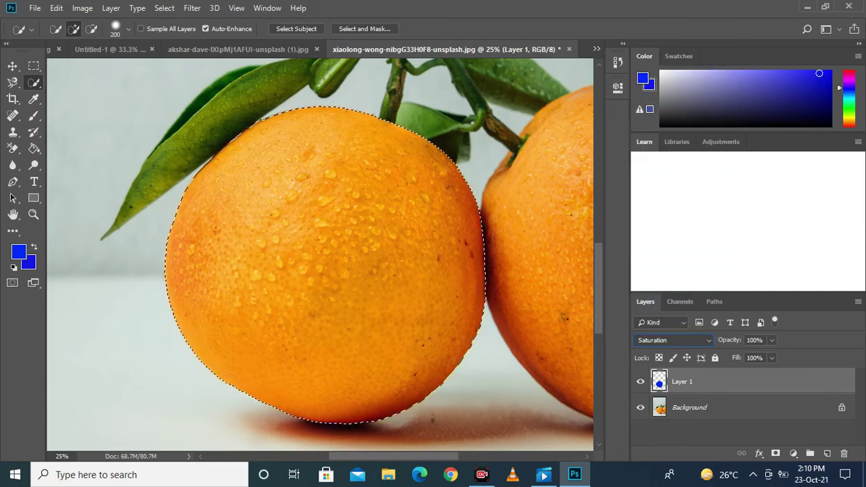
click(673, 340)
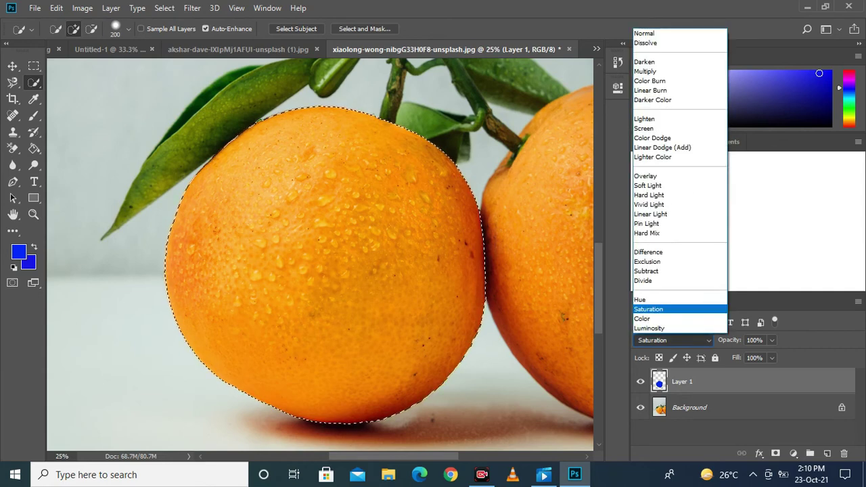
key(Down)
key(Down)
key(Return)
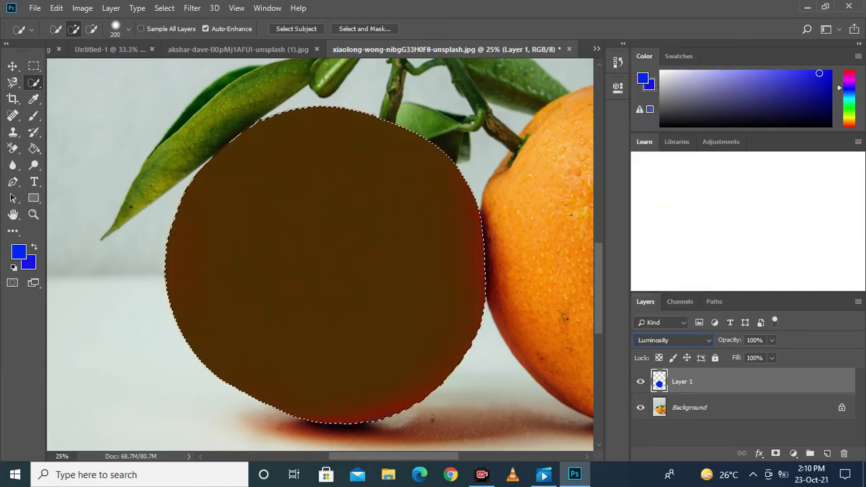
Step: Go back through Saturation and settle Layer 1 on Color mode, tinting the orange blue
click(673, 340)
key(Up)
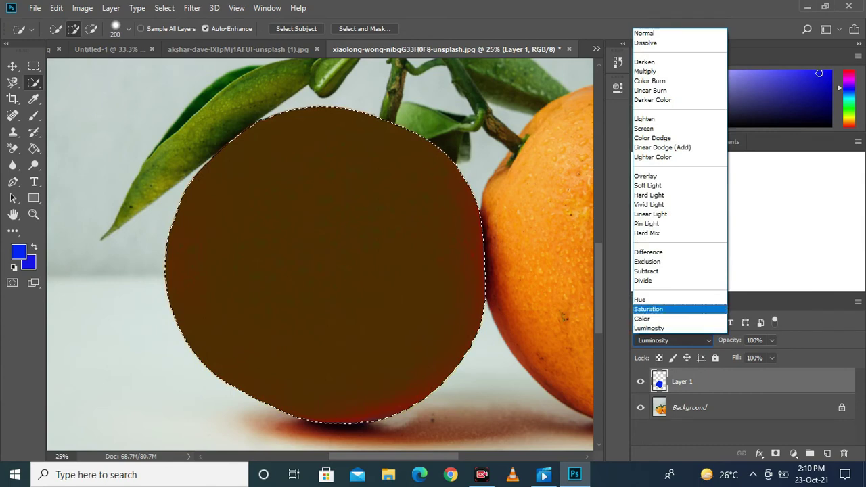
key(Return)
click(673, 339)
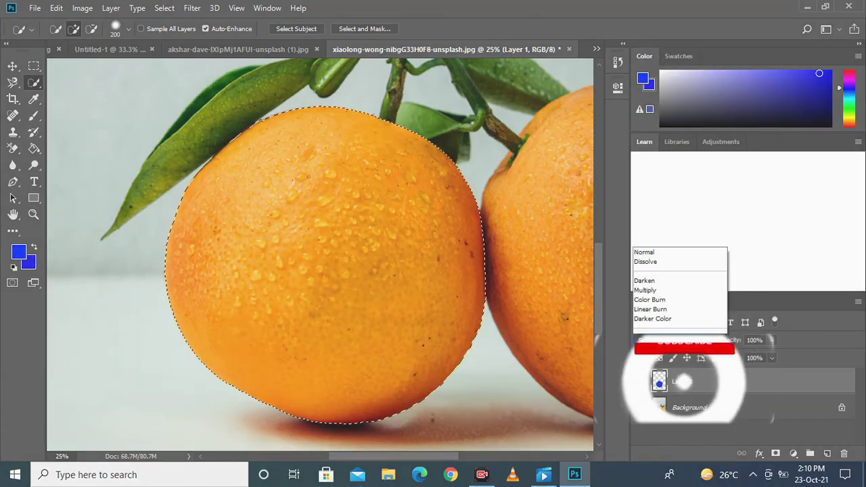
key(Down)
key(Down)
key(Up)
key(Return)
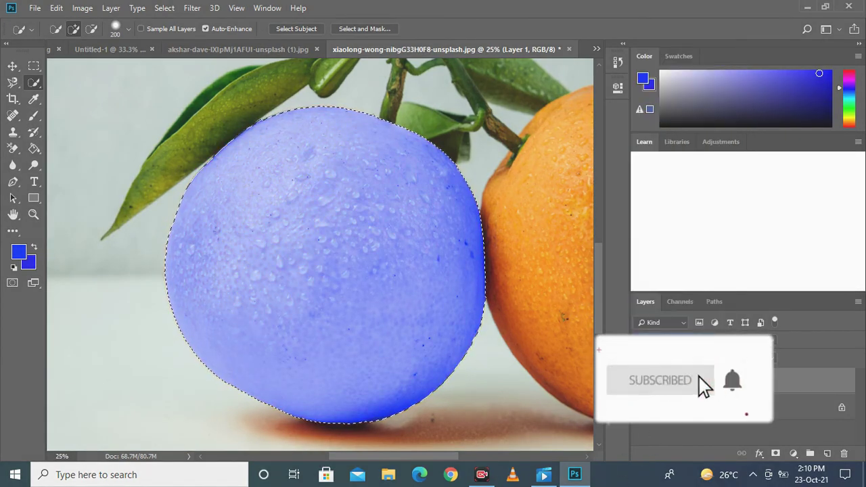